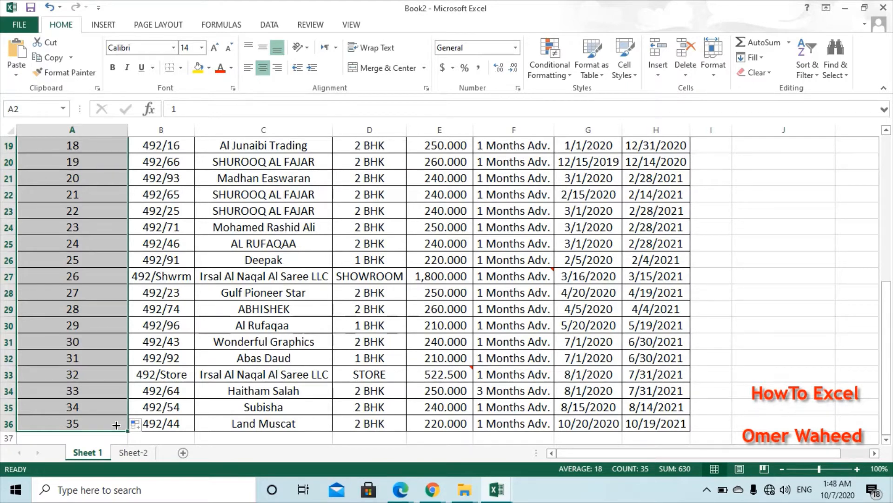
- Clear the existing serial numbers from cells A2 to A36 in the SL NO column
key("ctrl+Up")
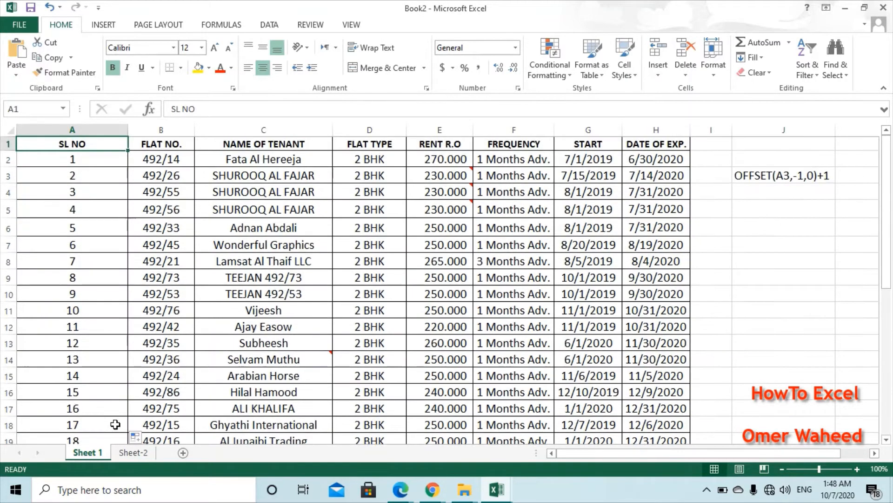
key("Down")
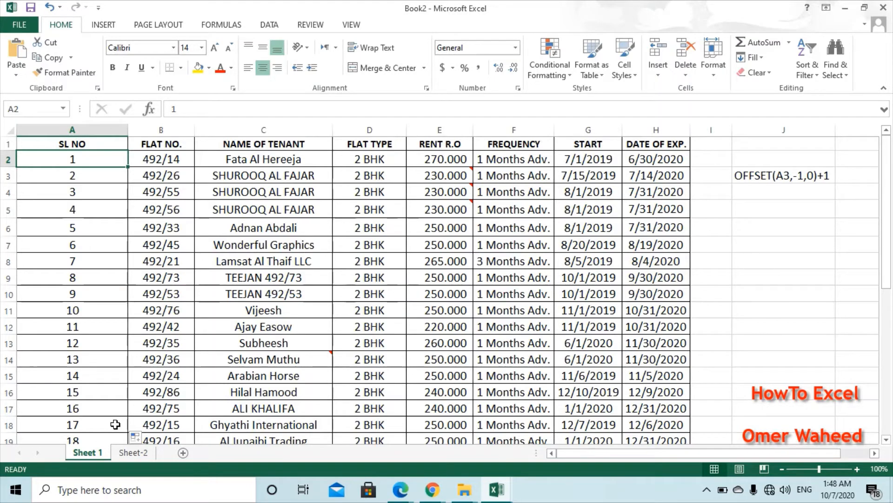
key("shift+Down")
key("shift+Down")
key("shift+Down")
key("shift+Down")
key("shift+Down")
key("shift+Down")
key("shift+Down")
key("shift+Down")
key("shift+Down")
key("shift+Down")
key("shift+Down")
key("shift+Down")
key("shift+Down")
key("shift+Down")
key("shift+Down")
key("shift+Down")
key("shift+Down")
key("shift+Down")
key("shift+Down")
key("shift+Down")
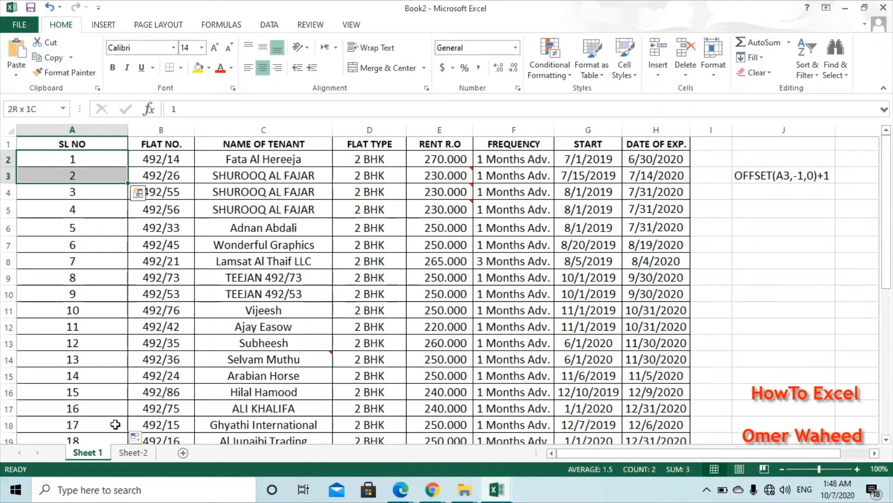
key("shift+Down")
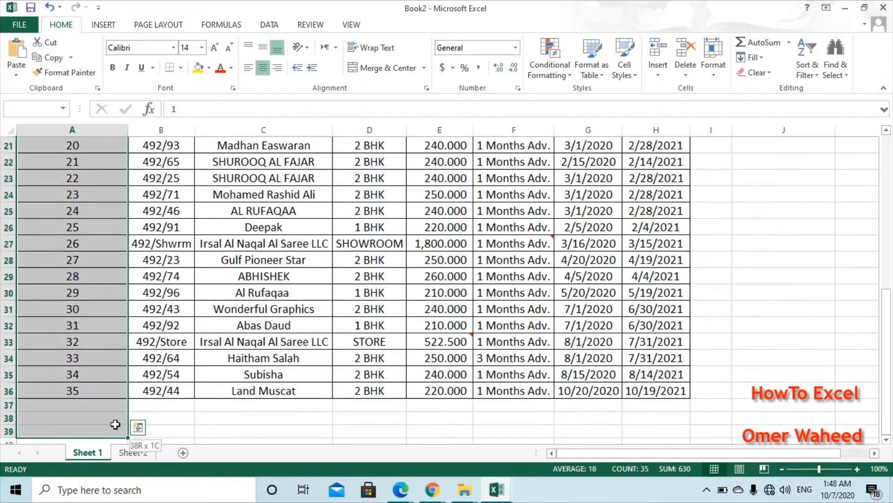
key("shift+Up")
key("shift+Up")
key("shift+Up")
key("Delete")
scroll(115, 424, "up", 7)
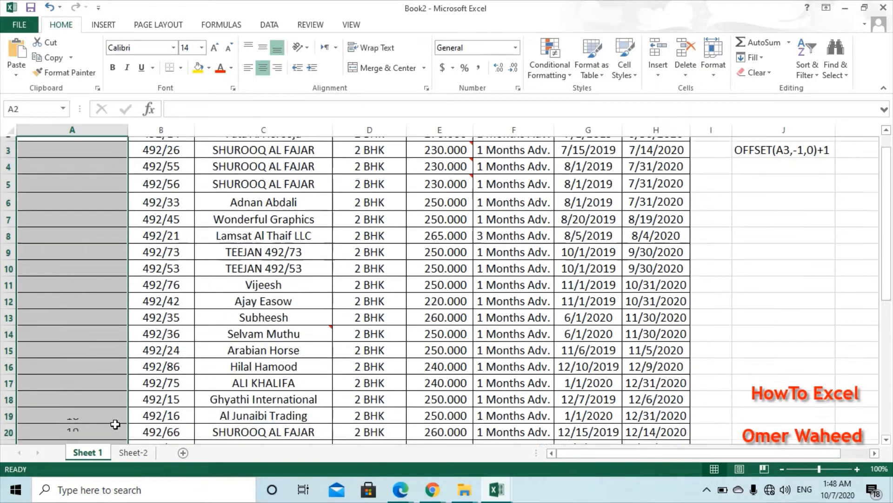
- Enter 1 in cell A2 as the starting serial number
key("Down")
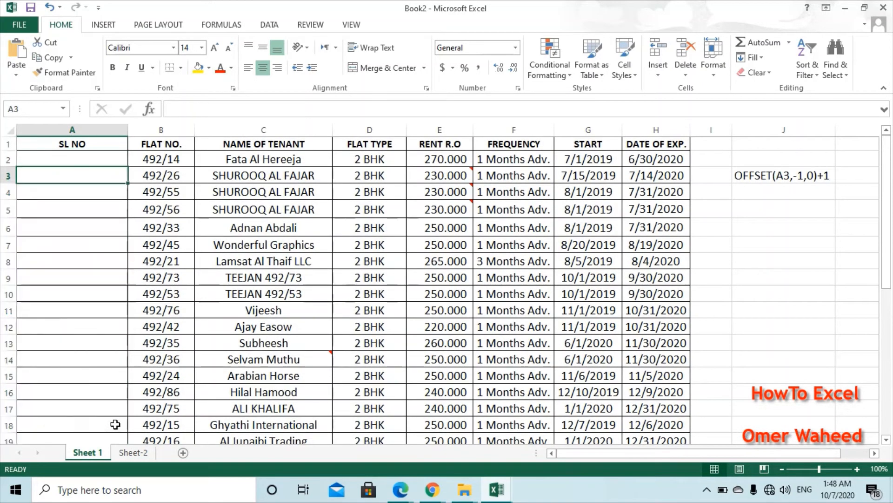
key("Up")
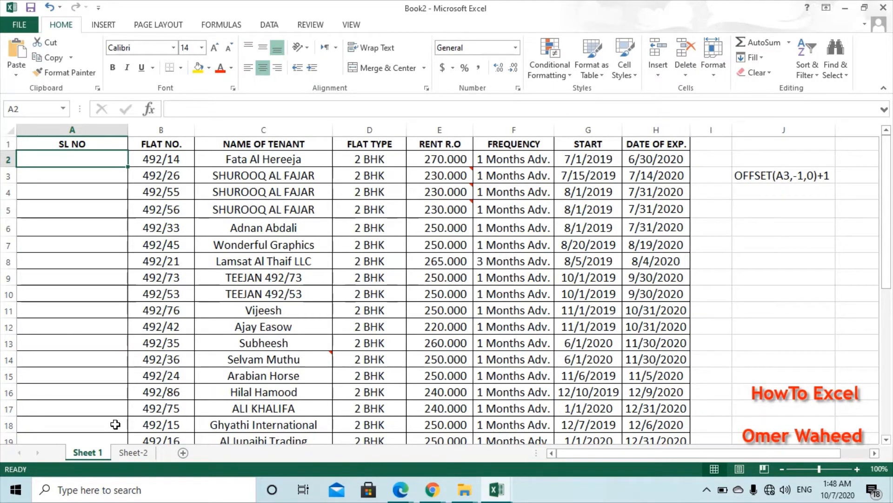
type("1")
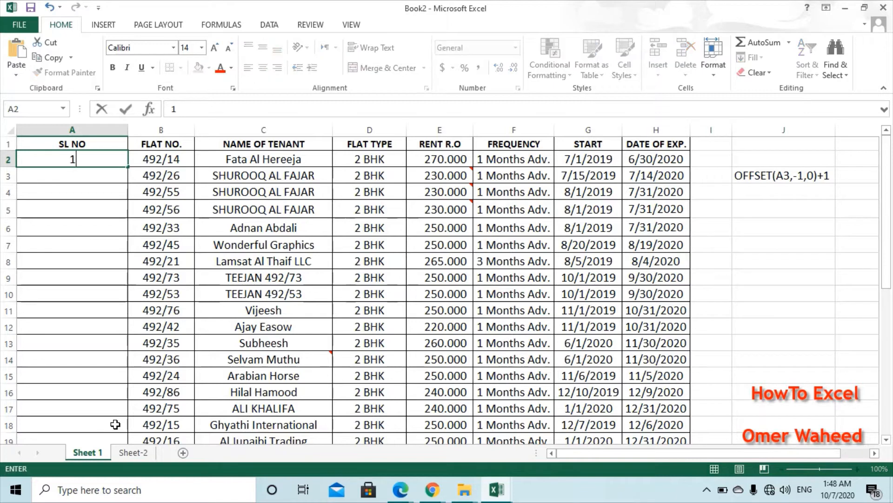
key("Return")
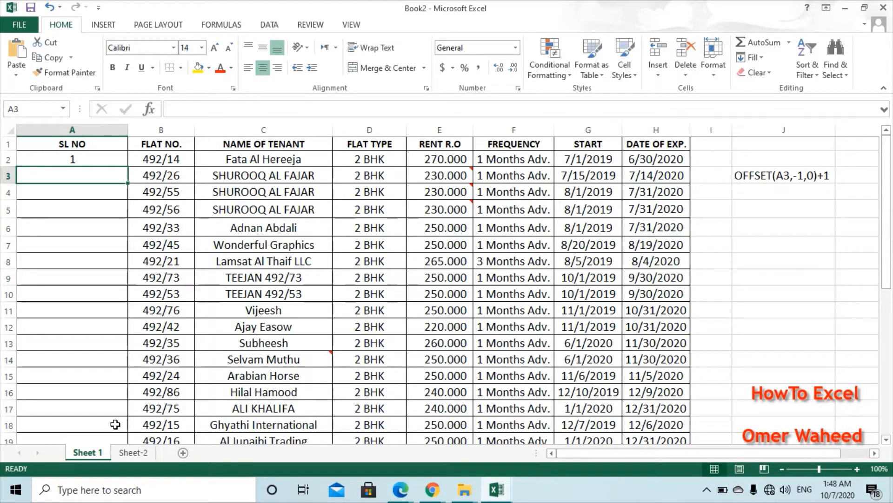
- Enter the formula =OFFSET(A3,-1,0) in cell A3 to reference the cell directly above it
type("=OFF")
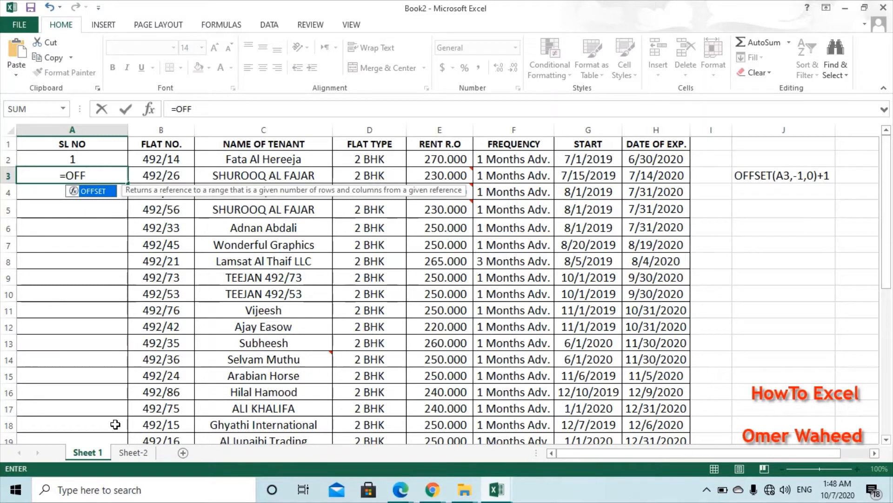
key("Tab")
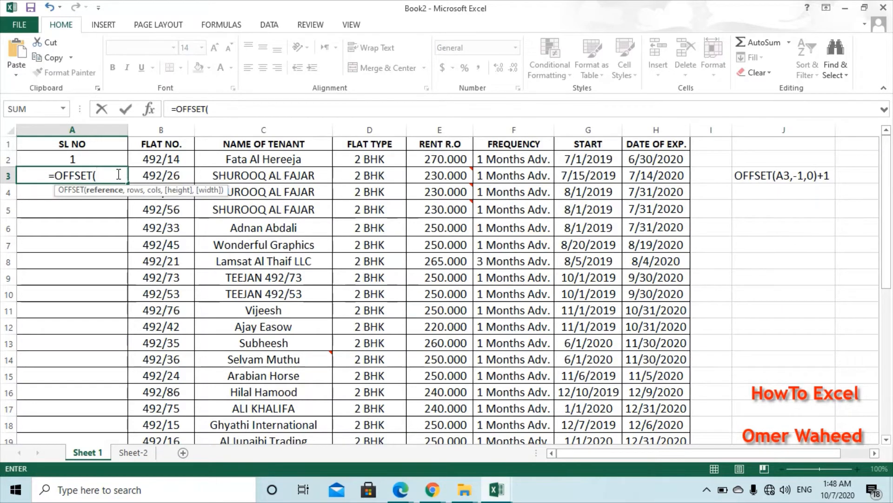
left_click(116, 158)
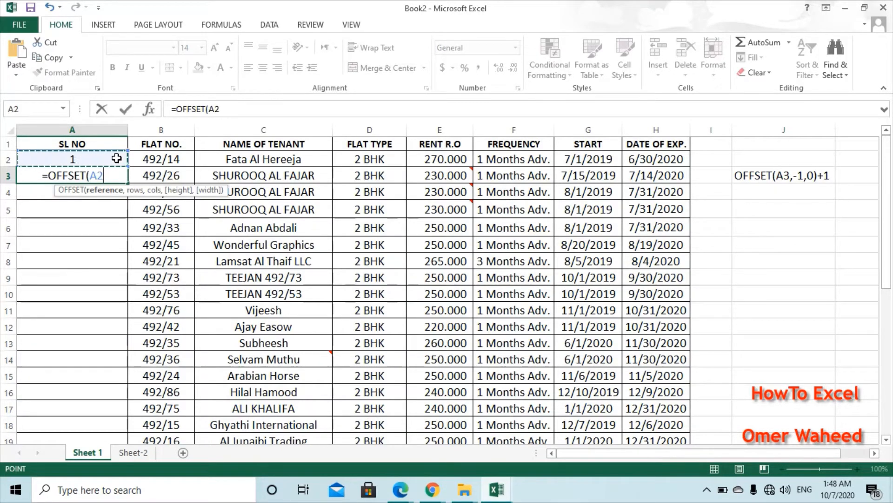
key("Down")
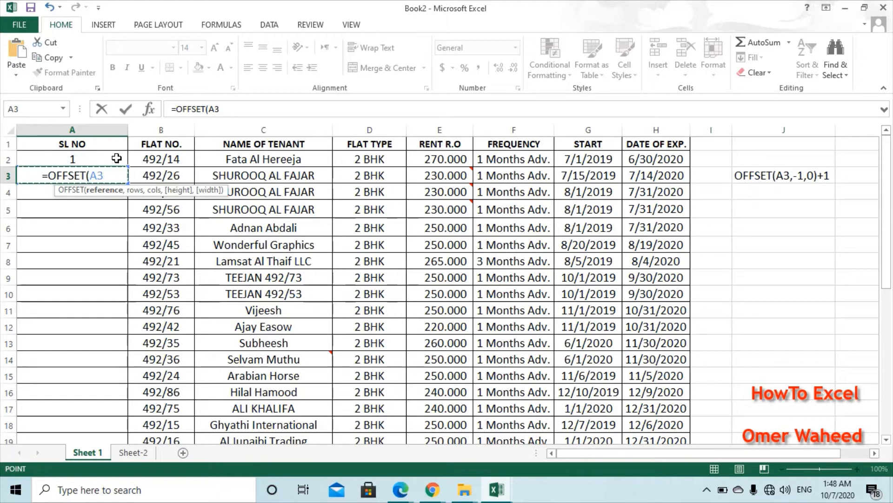
type(",")
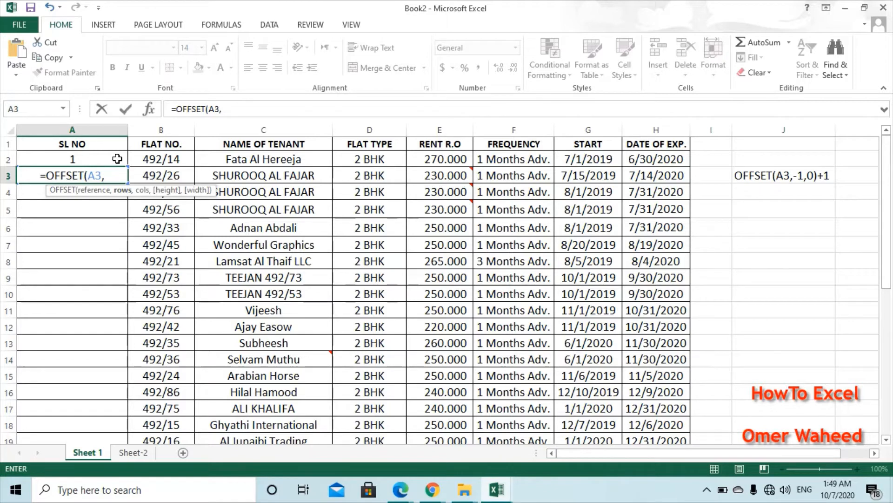
type("-1")
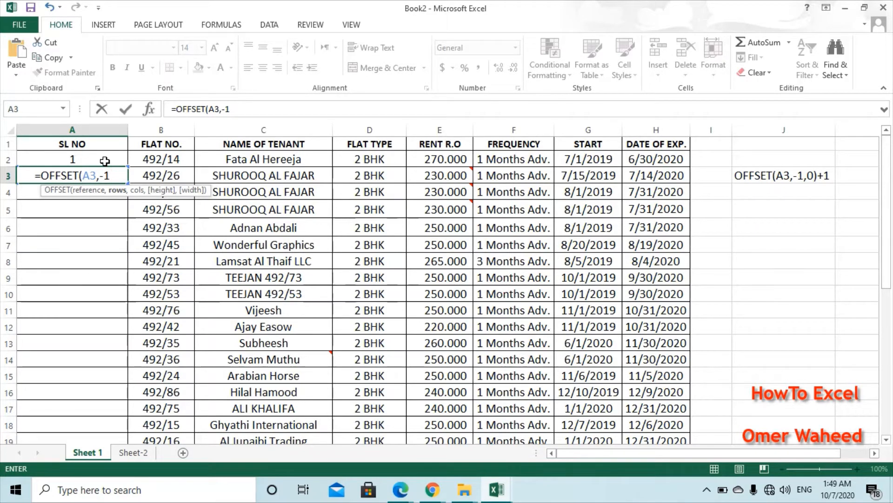
type(",")
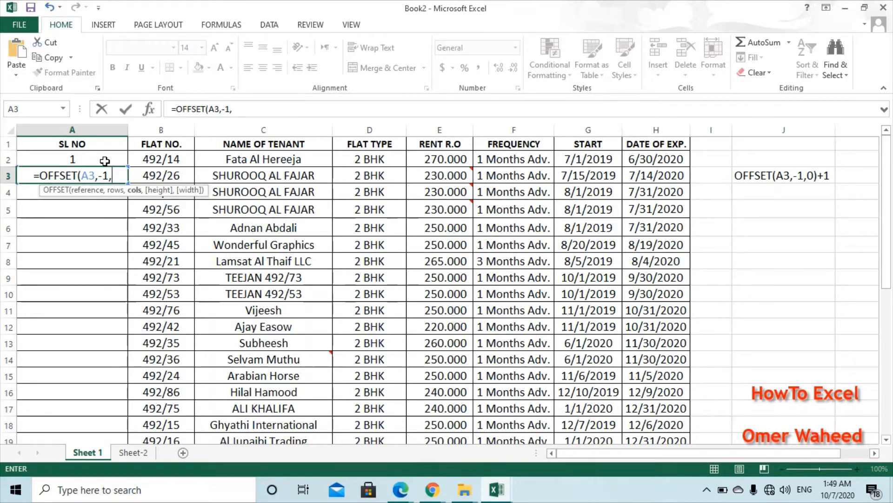
type("0")
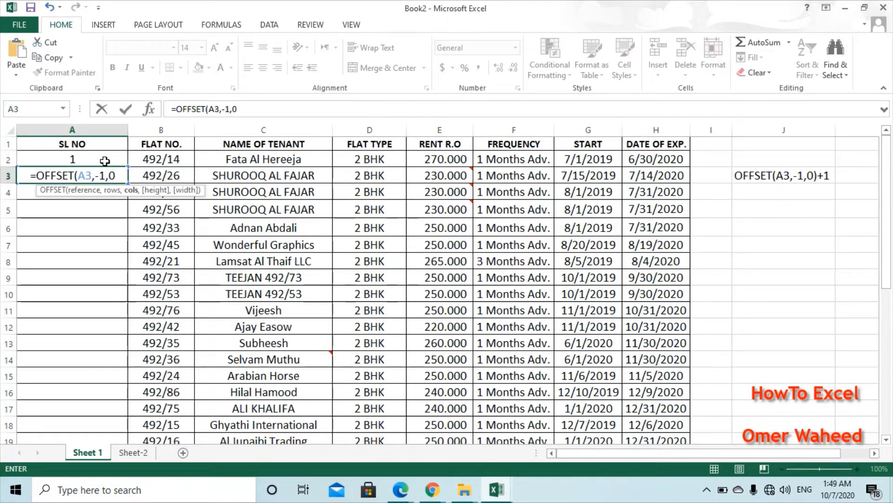
type(")")
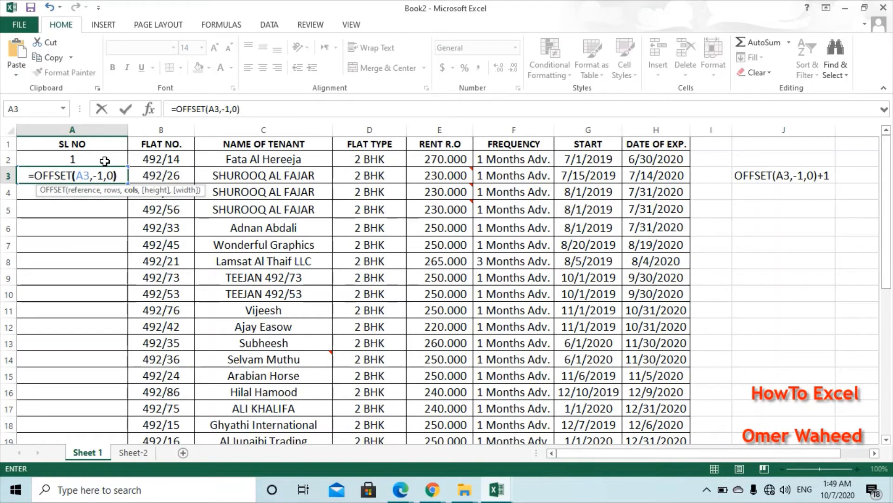
key("Return")
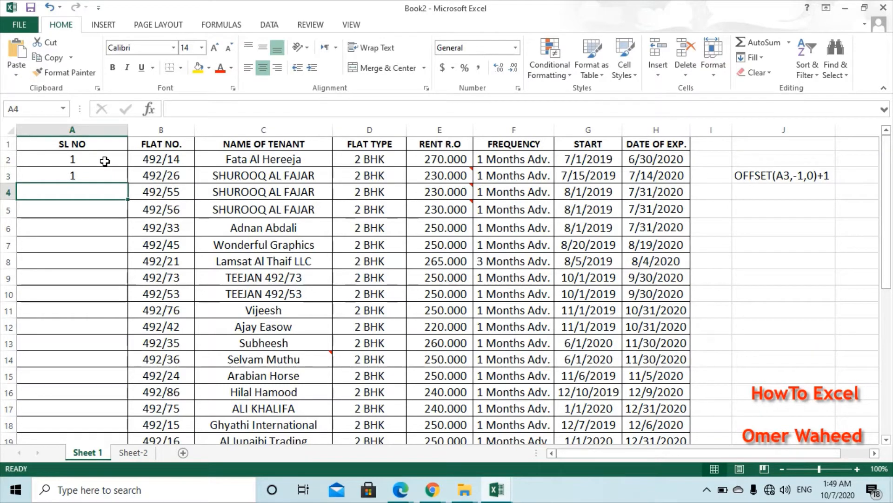
- Change the serial number in cell A2 to 5 to test the OFFSET formula in A3
left_click(104, 161)
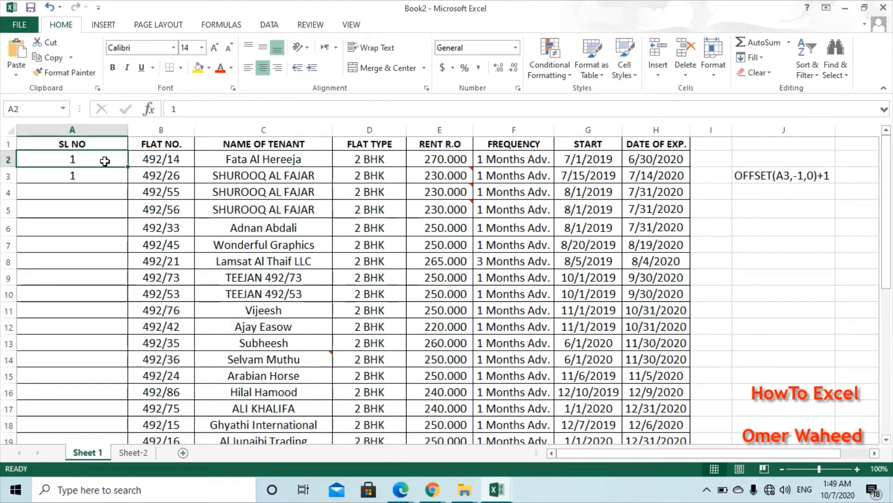
left_click(99, 175)
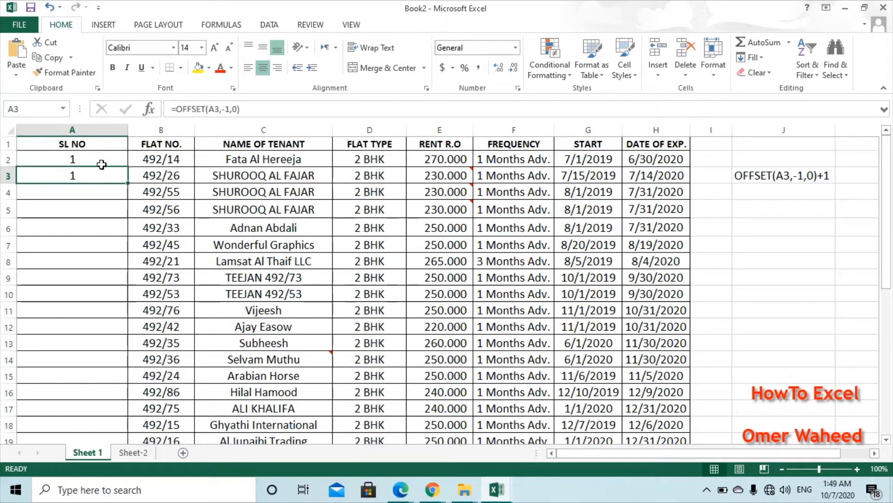
left_click(99, 158)
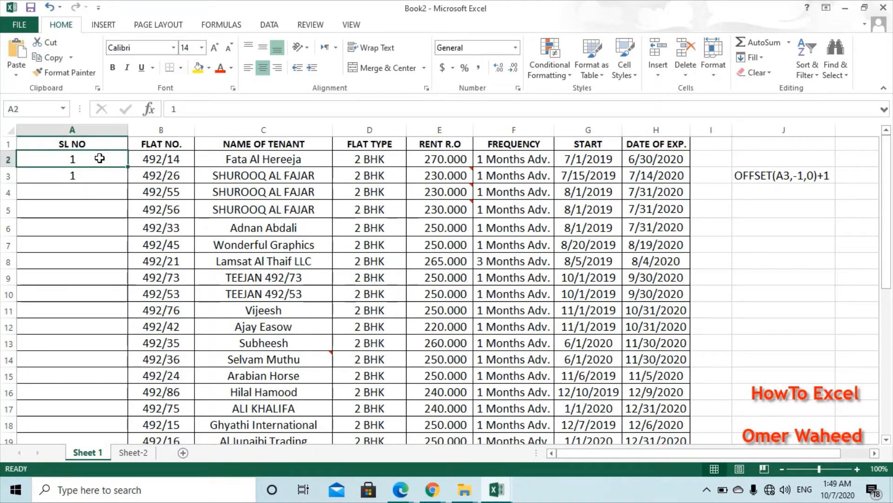
double_click(99, 158)
key("Delete")
type("5")
key("Return")
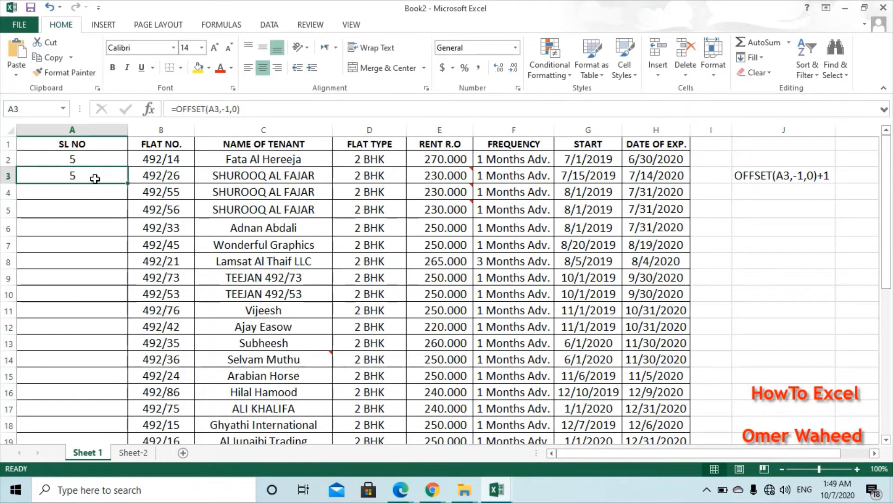
- Set the starting serial number in cell A2 back to 1
left_click(94, 159)
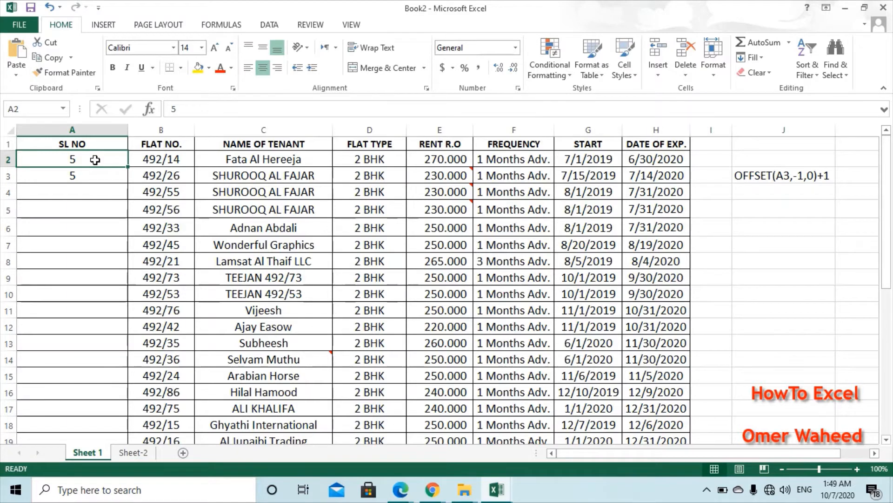
type("1")
key("Return")
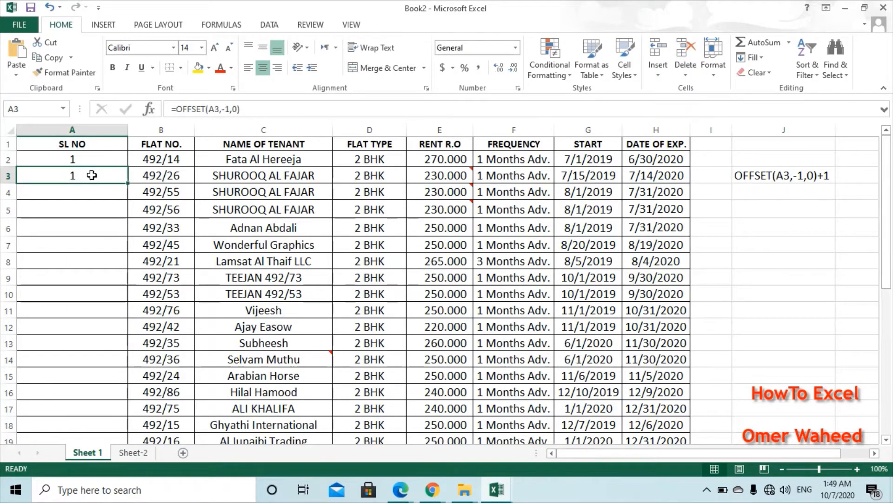
- Extend the formula in cell A3 to =OFFSET(A3,-1,0)+1 and fill it down the SL NO column through A36
left_click(247, 103)
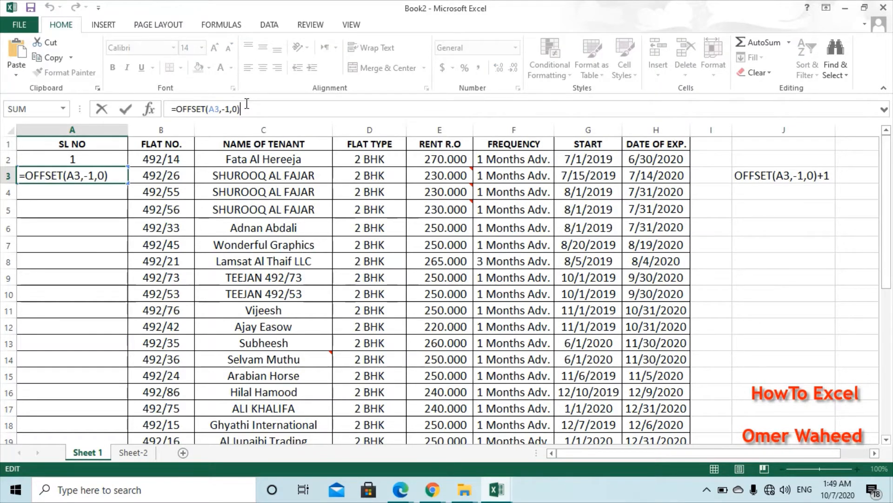
left_click(122, 172)
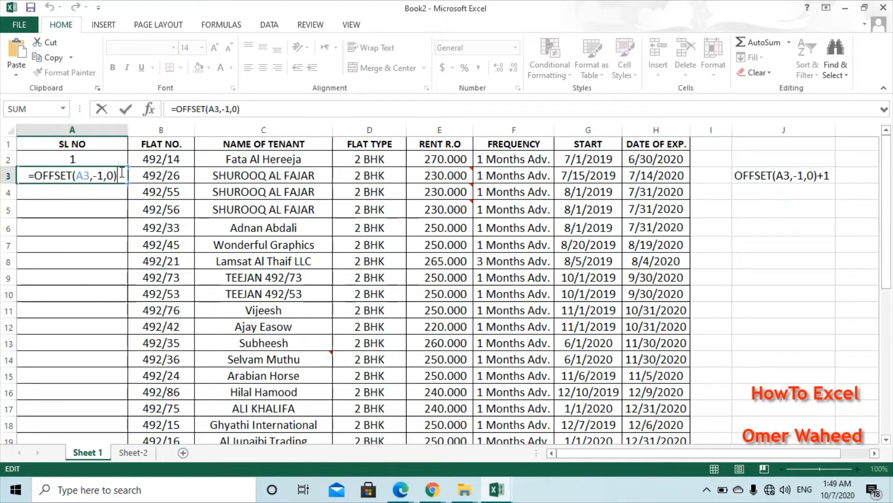
type("+")
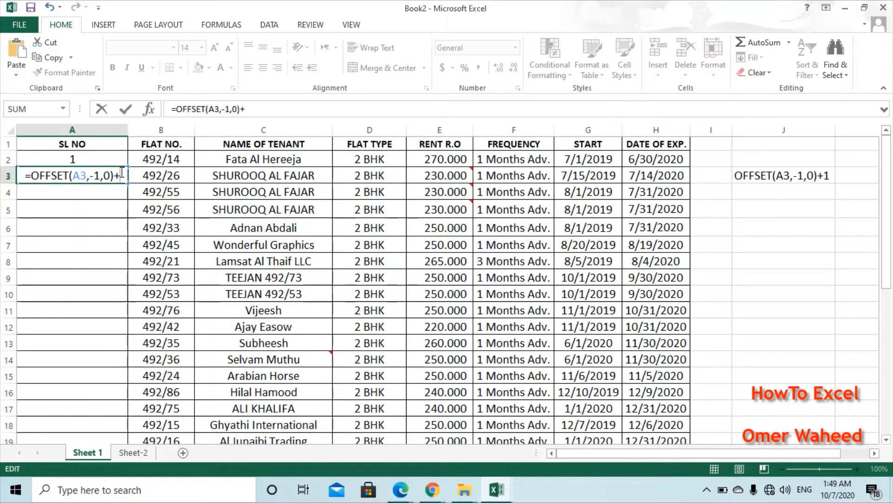
type("1")
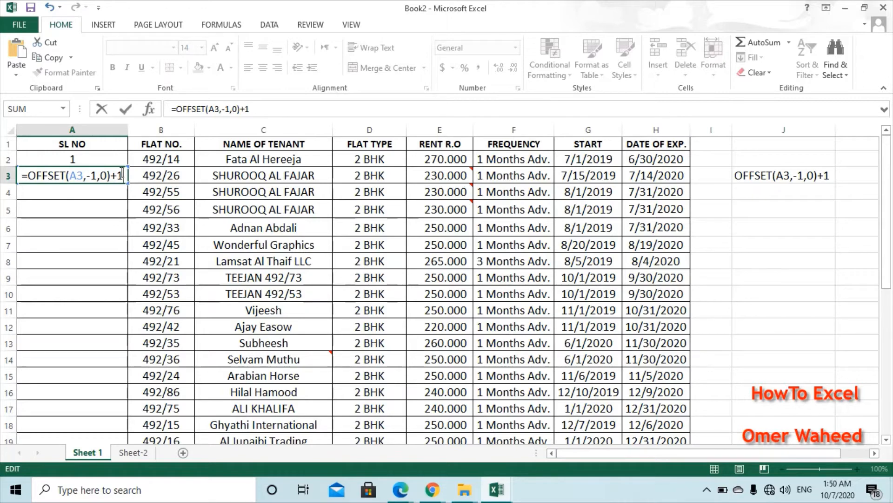
key("Return")
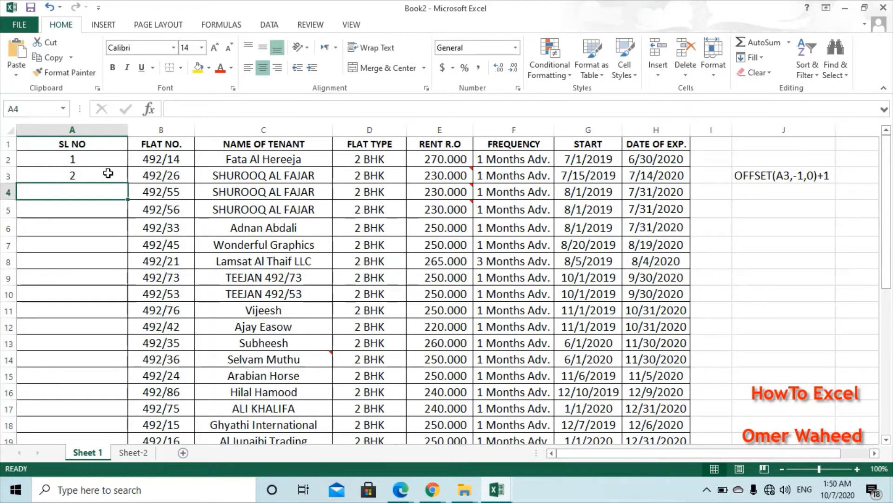
left_click(110, 174)
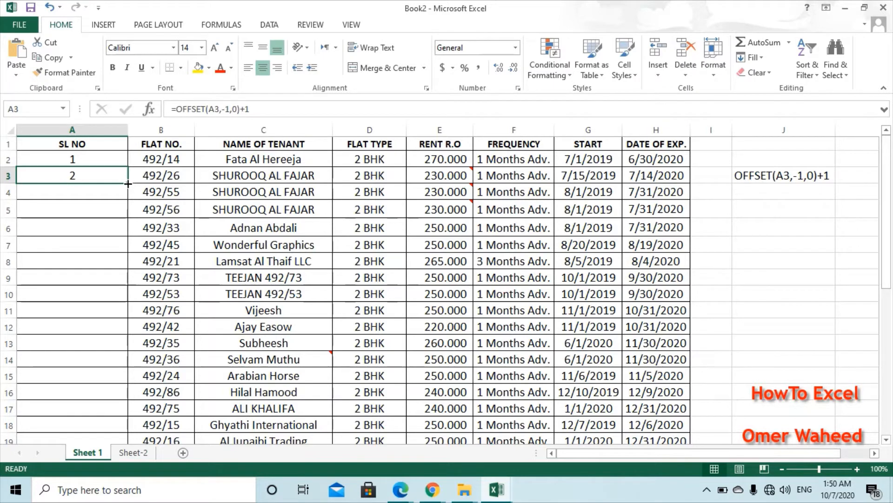
left_click_drag(130, 184, 112, 414)
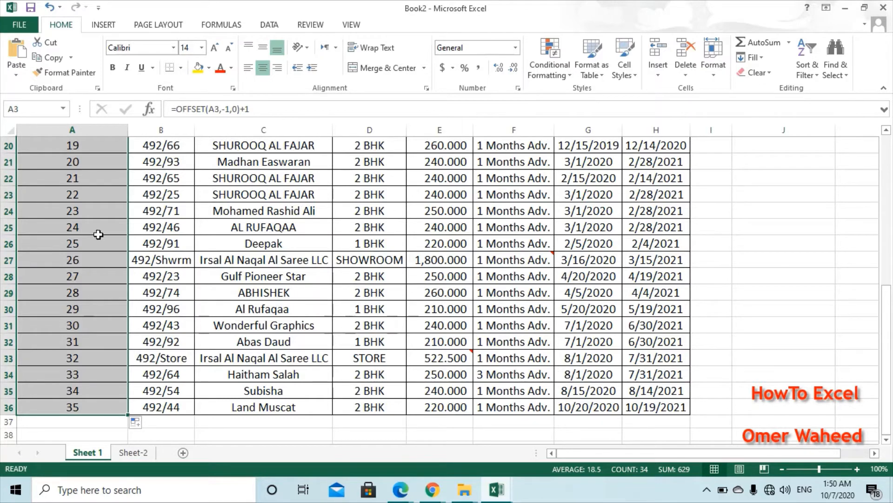
- Delete the whole of row 22, containing flat 492/65, to test the automatic renumbering
left_click(10, 178)
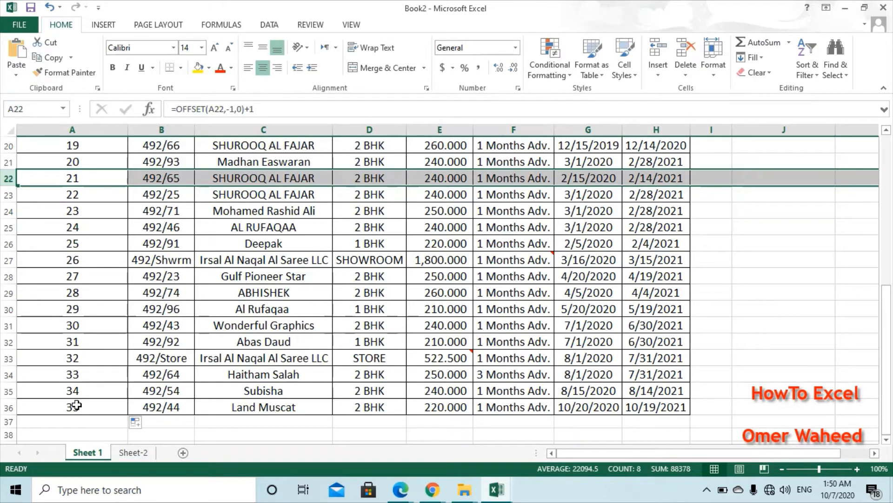
right_click(6, 177)
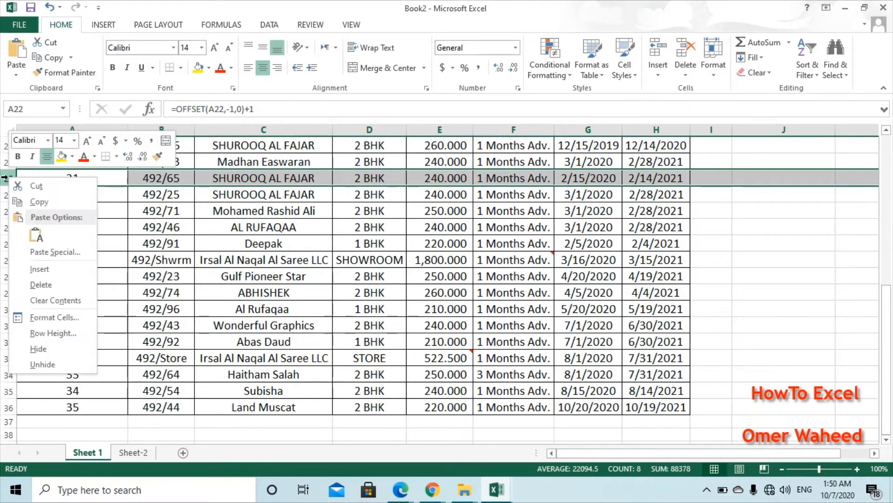
left_click(41, 284)
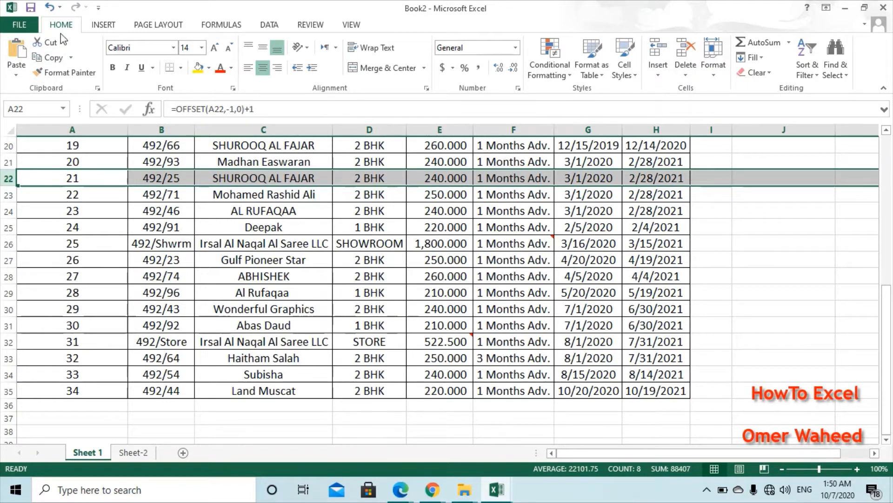
- Undo the deletion of row 22, then delete the row for flat 492/65 again to repeat the renumbering test
left_click(49, 6)
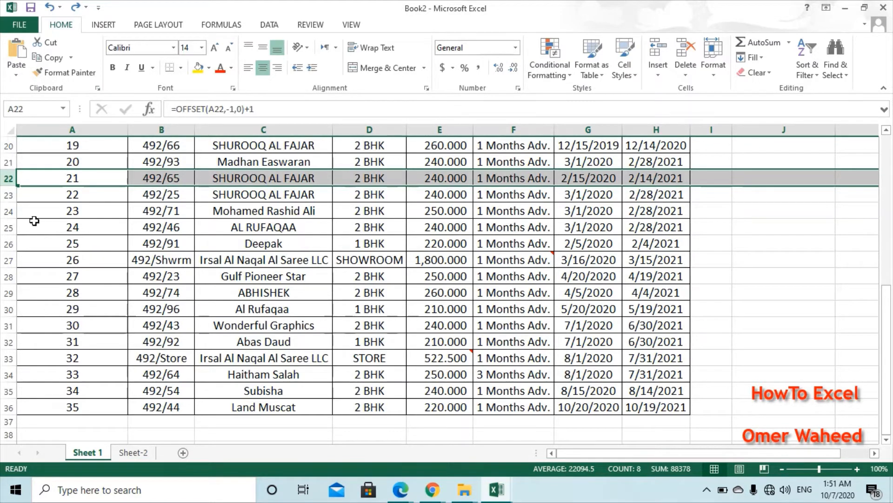
right_click(9, 178)
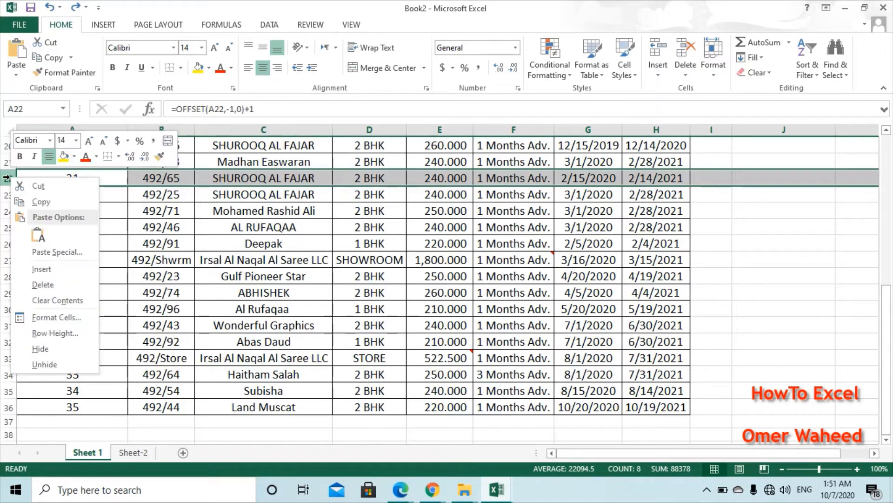
left_click(49, 285)
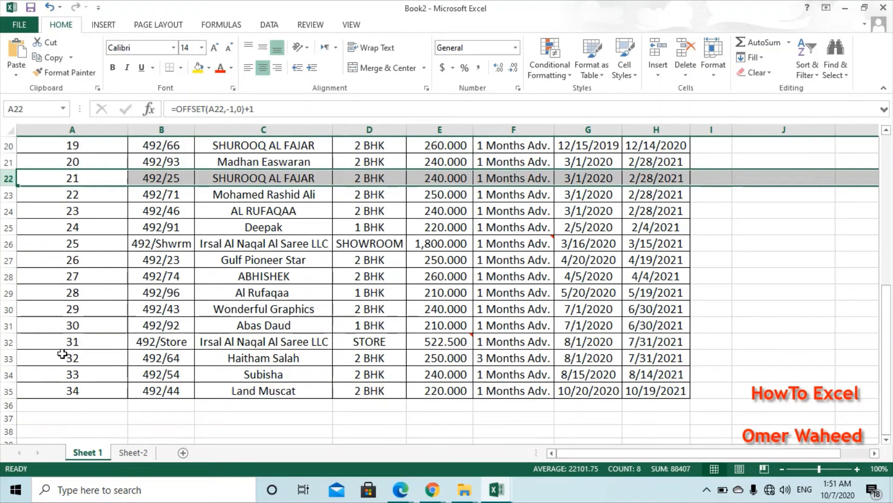
left_click(78, 394)
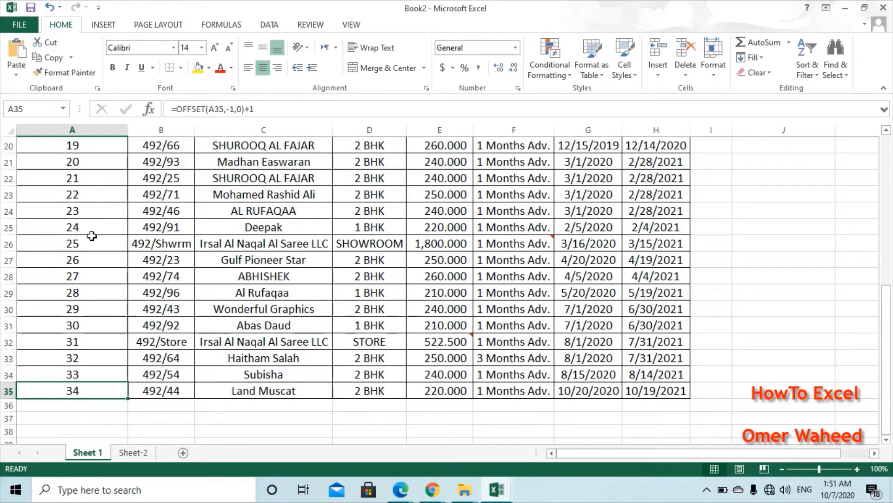
- Delete the whole of row 25, containing flat 492/91
left_click(9, 227)
right_click(9, 227)
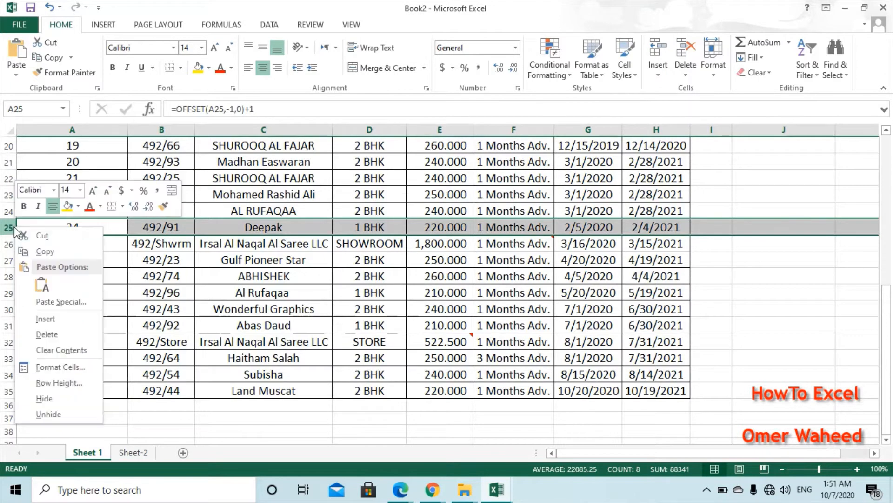
left_click(48, 335)
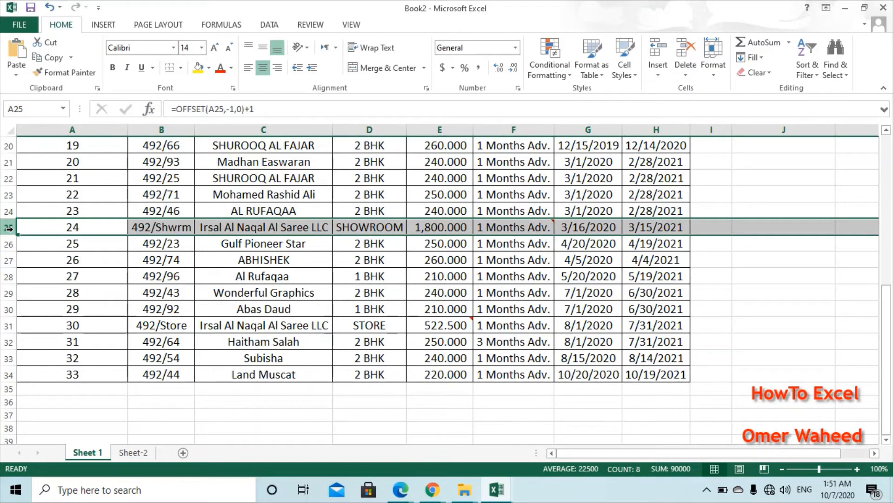
- Check the sequence of the SL NO column from row 23 back up to the first entry in A2
left_click(80, 197)
key("Up")
key("Up")
key("Up")
key("Up")
key("Up")
key("Up")
key("Up")
key("Up")
key("Up")
key("Up")
key("Up")
key("Up")
key("Up")
key("Up")
key("Up")
key("Up")
key("Up")
key("Up")
key("Up")
key("Up")
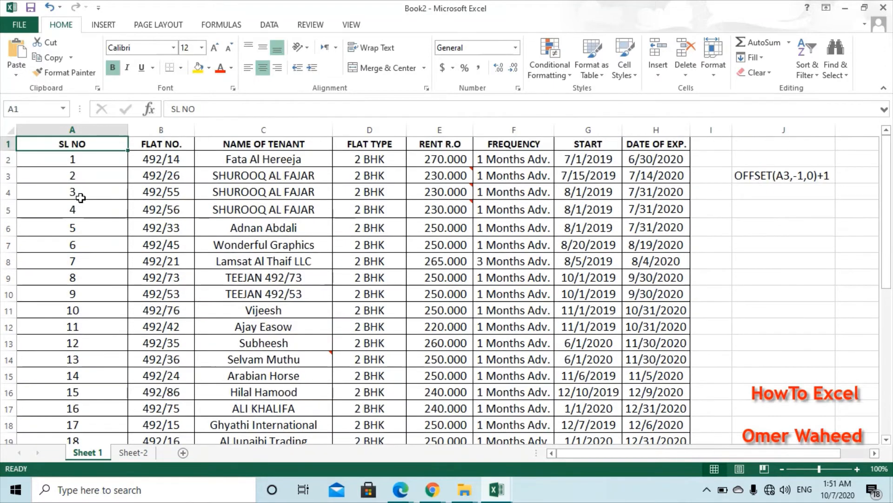
key("Down")
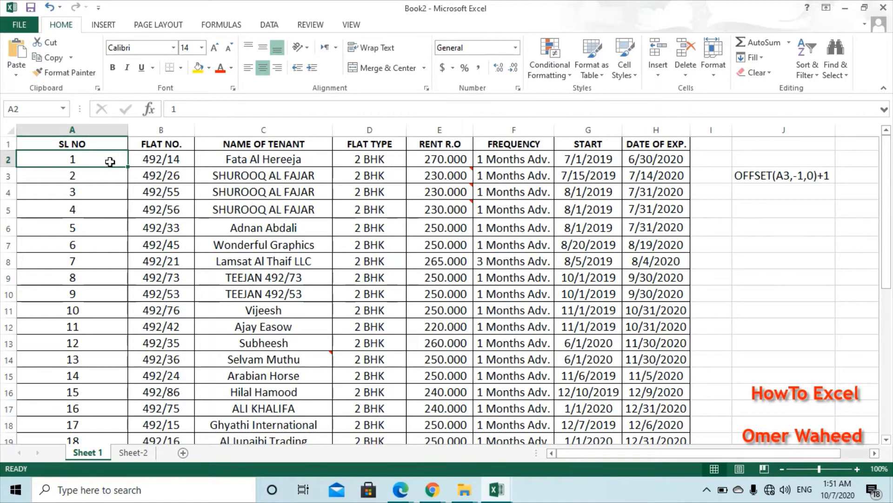
- Try to fill the serial numbers from A2:A4 down to A15, and undo the fill
left_click_drag(111, 163, 115, 378)
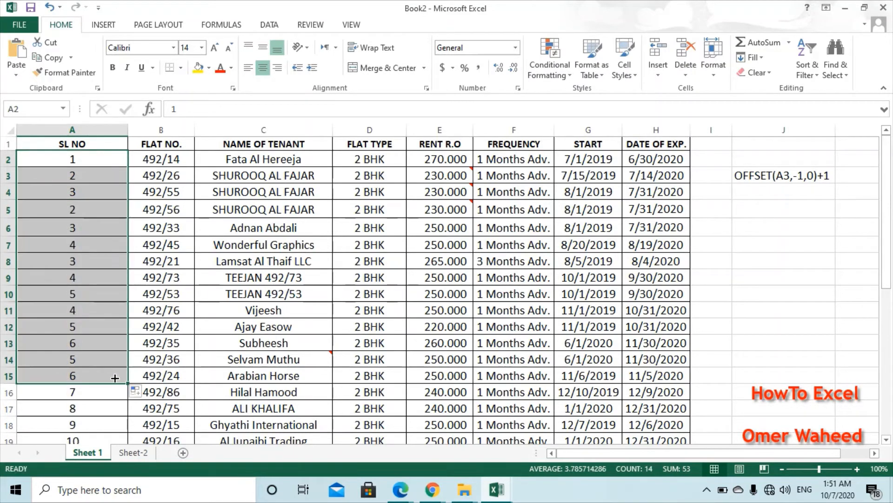
key("ctrl+z")
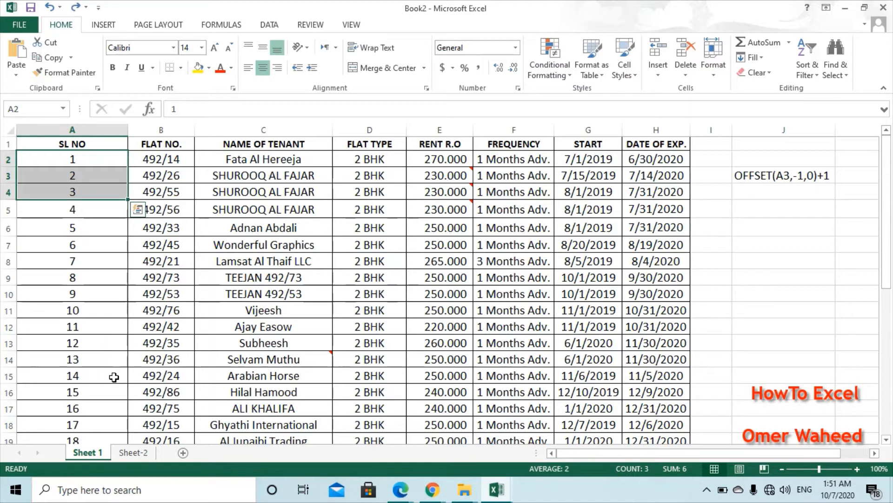
left_click(114, 377)
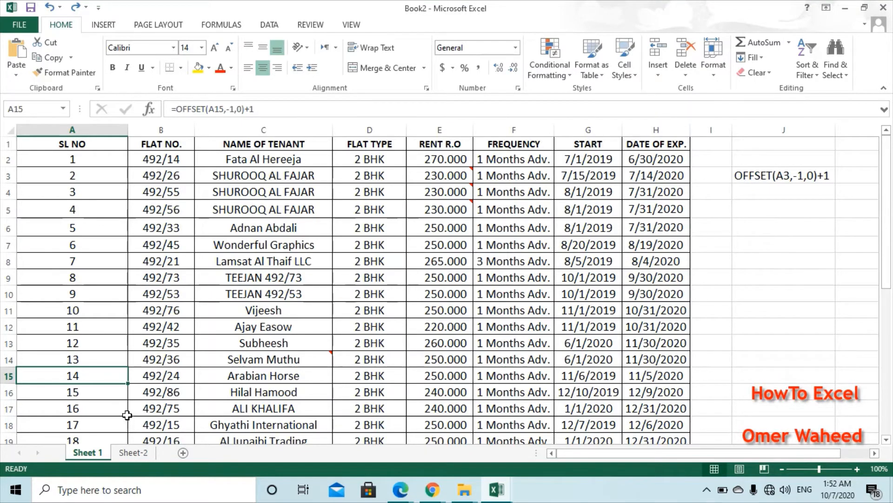
- Open Sheet-2 and examine the COUNTA and IF(ISBLANK) formula notes in cells K5 and K6
left_click(132, 453)
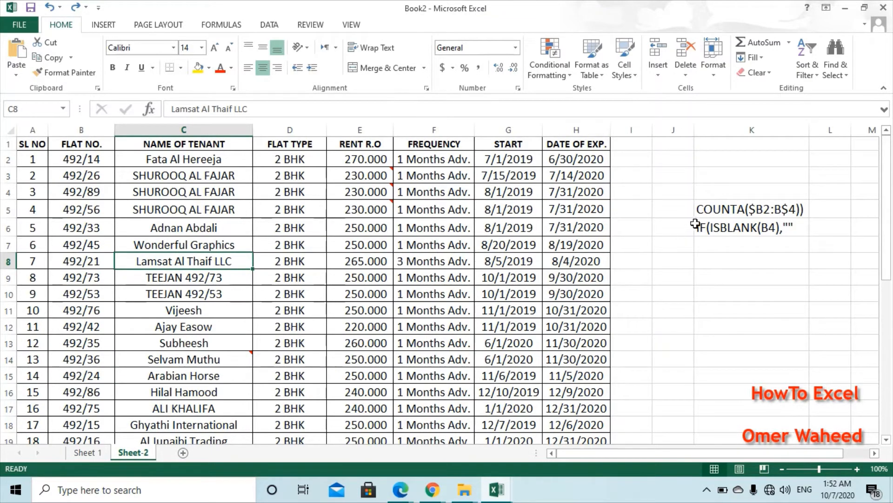
left_click(721, 210)
left_click(718, 228)
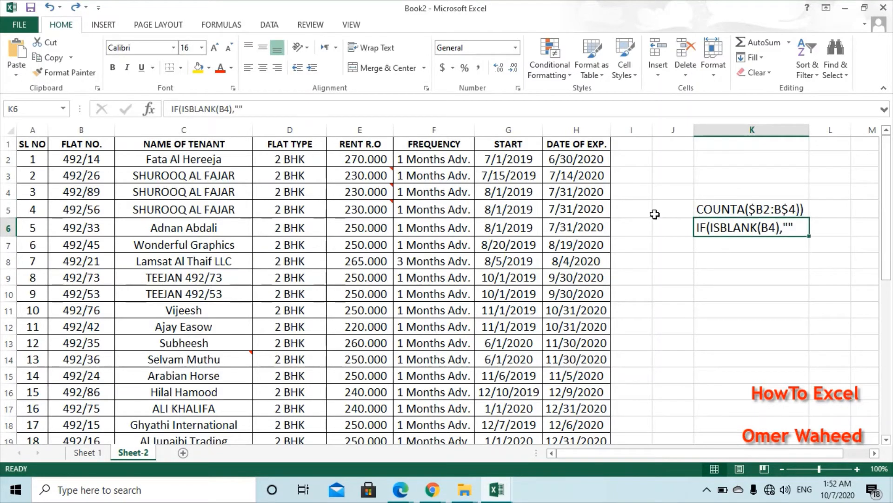
- Look through the plain serial numbers in the SL NO column of Sheet-2 down to the last tenant rows
left_click(39, 163)
key("Down")
key("Down")
key("Down")
key("Down")
key("Down")
key("Down")
key("Down")
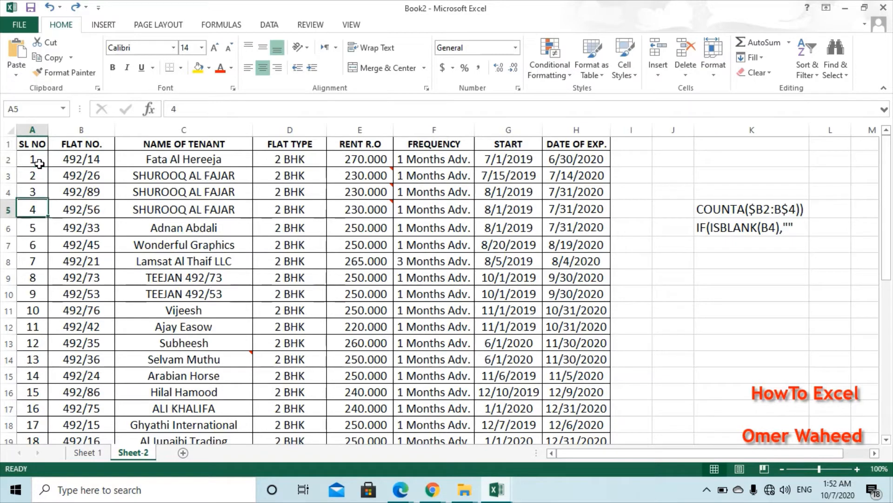
key("Up")
key("Up")
key("Up")
key("Up")
key("Up")
key("Up")
key("Up")
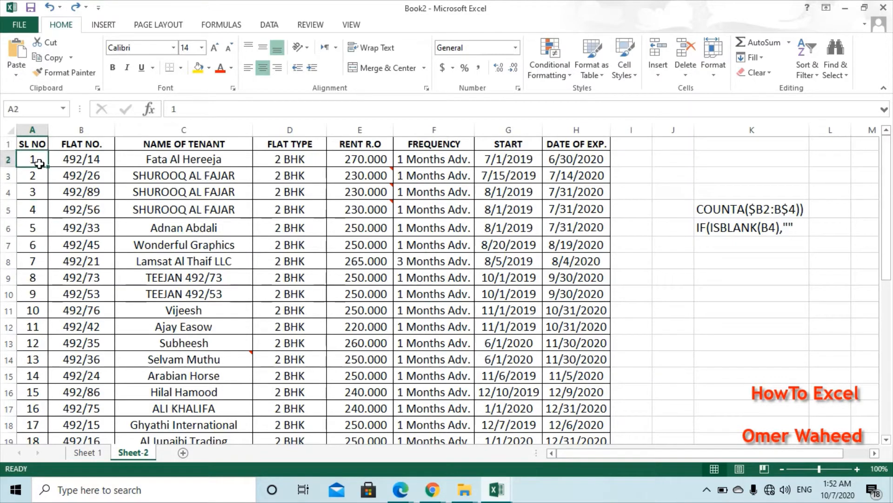
left_click(14, 245)
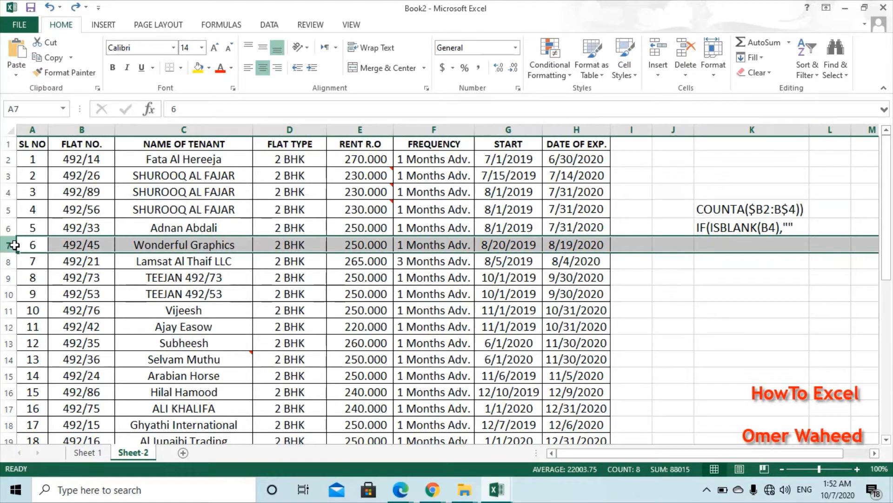
key("Down")
key("Down")
key("Down")
key("Down")
key("Down")
key("Down")
key("Down")
key("Down")
key("Down")
key("Down")
key("Down")
key("Down")
key("Down")
key("Down")
key("Down")
key("Down")
key("Down")
key("Down")
key("Down")
key("Down")
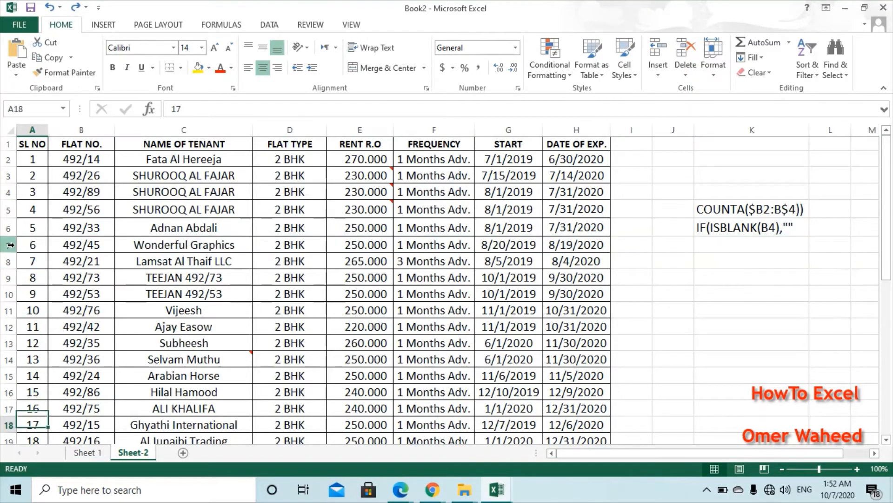
key("Down")
key("Down")
key("Down")
key("Down")
key("Down")
key("Down")
key("Down")
key("Down")
key("Down")
key("Down")
key("Down")
key("Down")
key("Up")
key("Up")
key("Up")
key("Up")
key("Up")
key("Up")
key("Up")
key("Up")
key("Up")
key("Up")
key("Up")
key("Up")
key("Up")
key("Up")
key("Up")
key("Up")
key("Up")
key("Up")
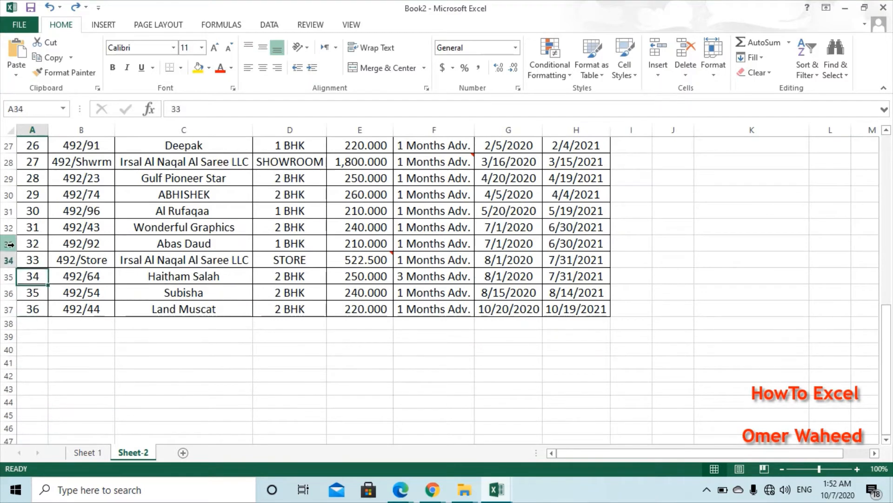
key("Down")
key("Down")
key("Down")
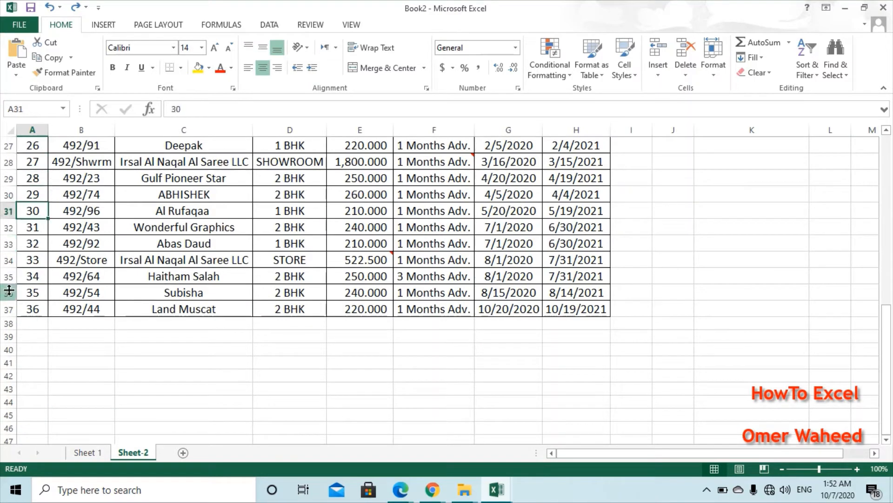
- Delete the whole of row 36, containing flat 492/54, and refill the serial numbers from A32 down to A36
left_click(7, 294)
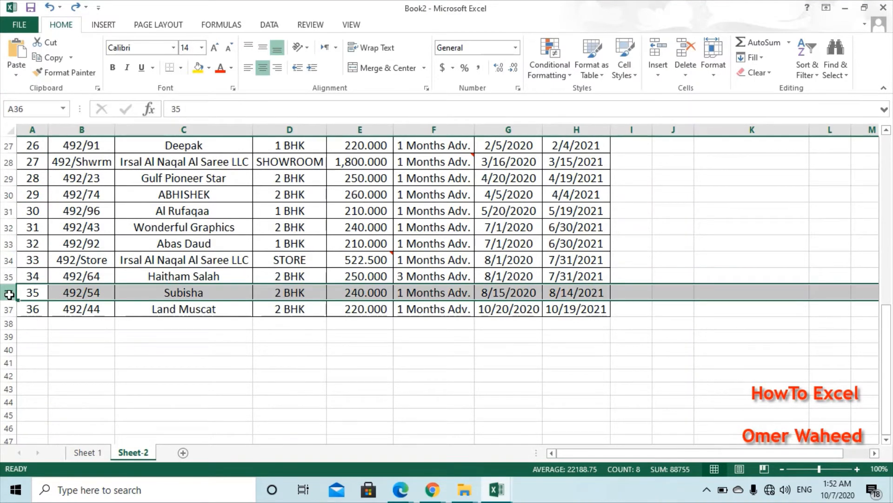
right_click(9, 293)
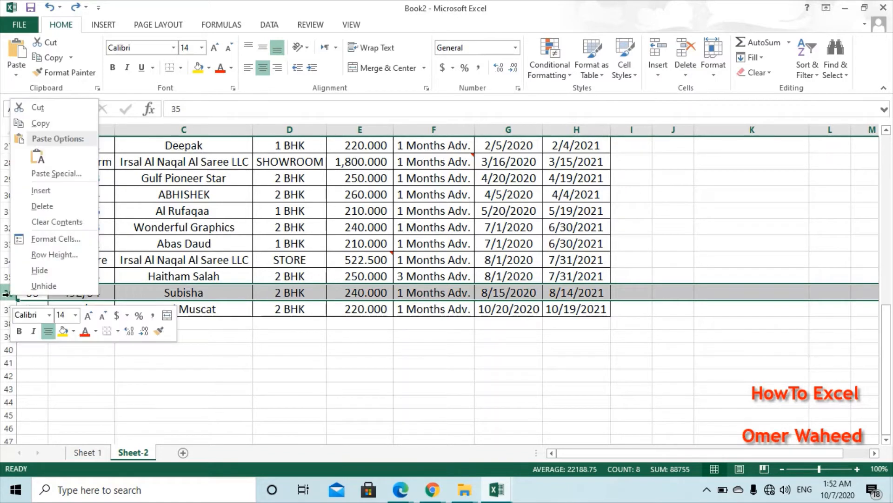
left_click(42, 206)
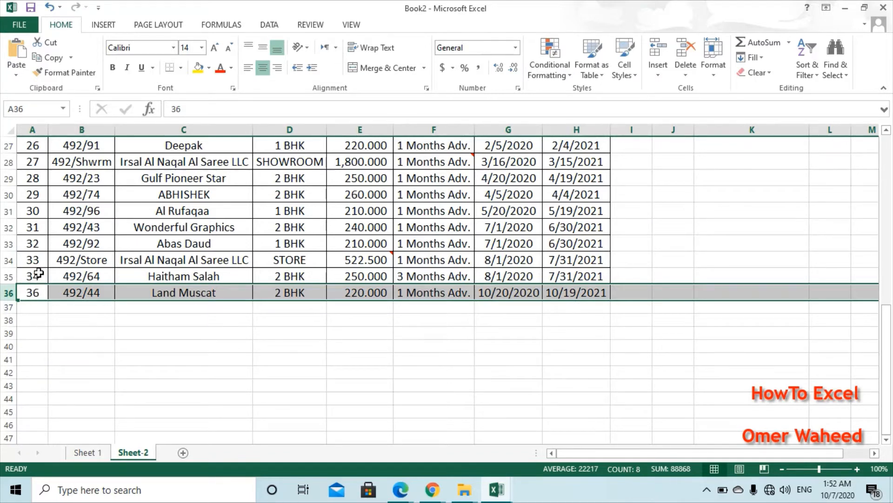
left_click(40, 231)
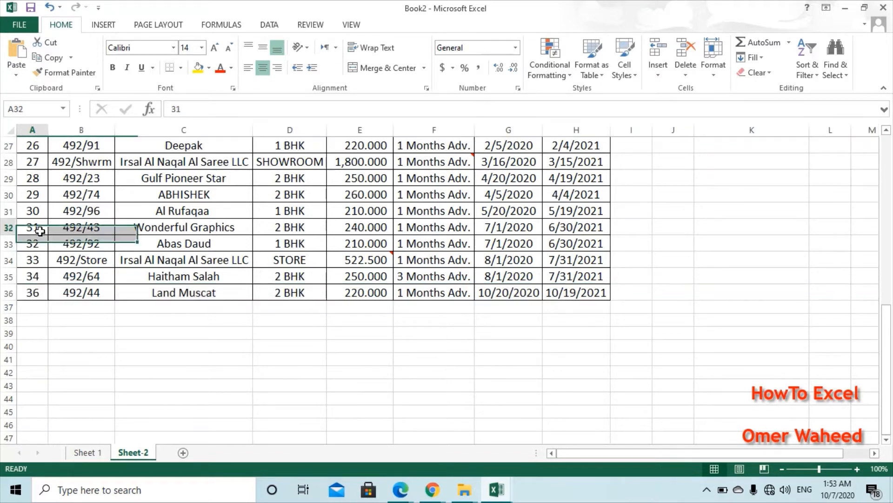
left_click_drag(39, 231, 47, 295)
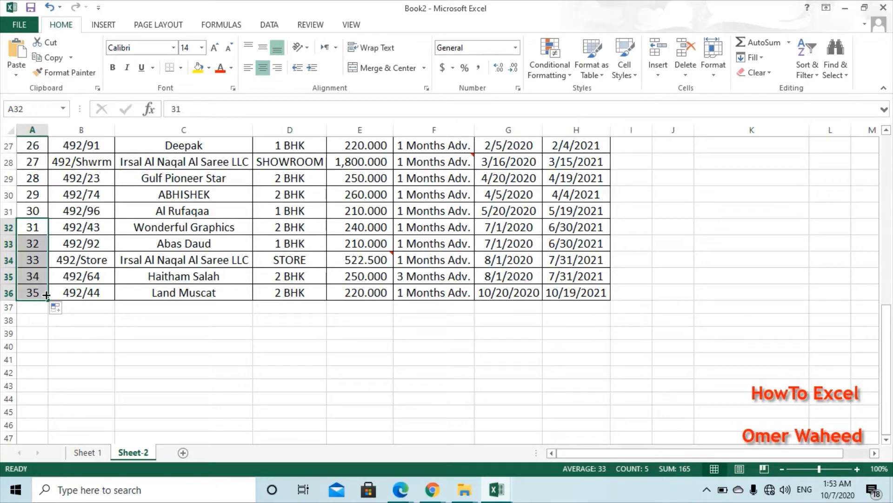
- Clear all serial numbers in the SL NO column of Sheet-2 from A2 down through A43
key("Up")
key("Up")
key("Up")
key("Up")
key("Up")
key("Up")
key("Up")
key("Up")
key("Up")
key("Up")
key("Up")
key("Up")
key("Up")
key("Up")
key("Up")
key("Up")
key("Up")
key("Up")
key("Up")
key("Up")
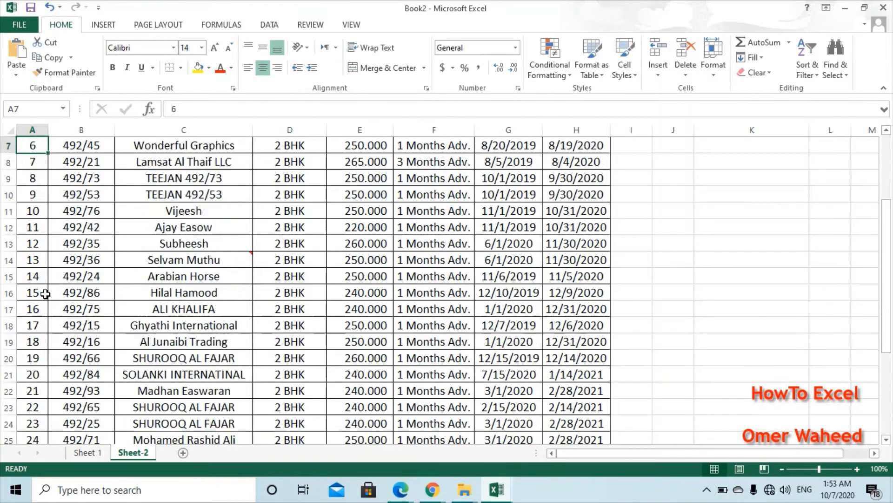
key("Down")
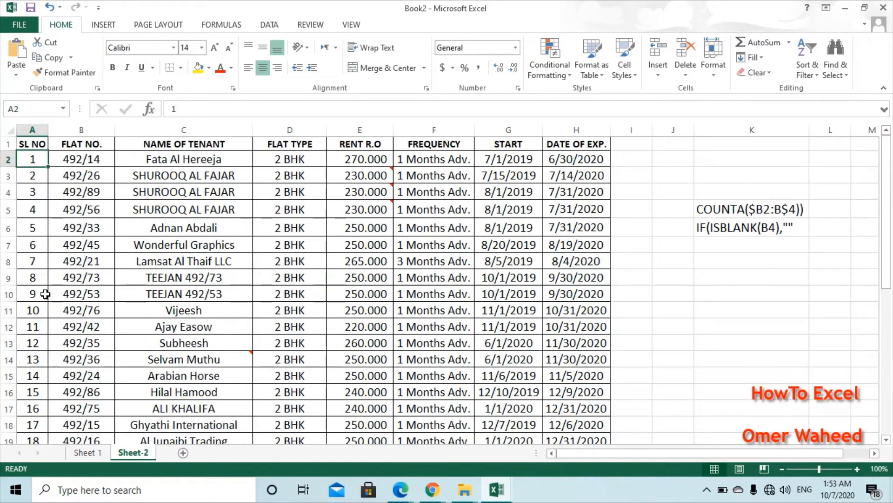
key("shift+Down")
key("shift+Down")
key("shift+Down")
key("shift+Down")
key("shift+Down")
key("shift+Down")
key("shift+Down")
key("shift+Down")
key("shift+Down")
key("shift+Down")
key("shift+Down")
key("shift+Down")
key("shift+Down")
key("shift+Down")
key("shift+Down")
key("shift+Down")
key("shift+Down")
key("shift+Down")
key("shift+Down")
key("shift+Down")
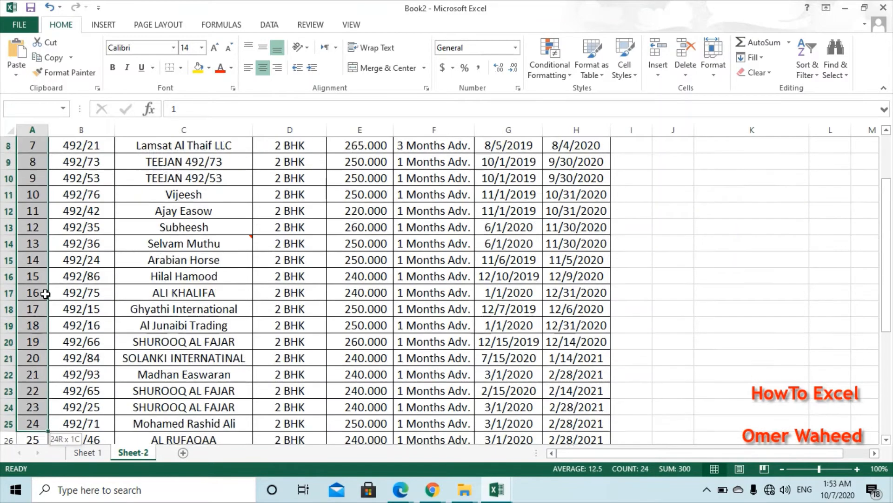
scroll(45, 294, "down", 2)
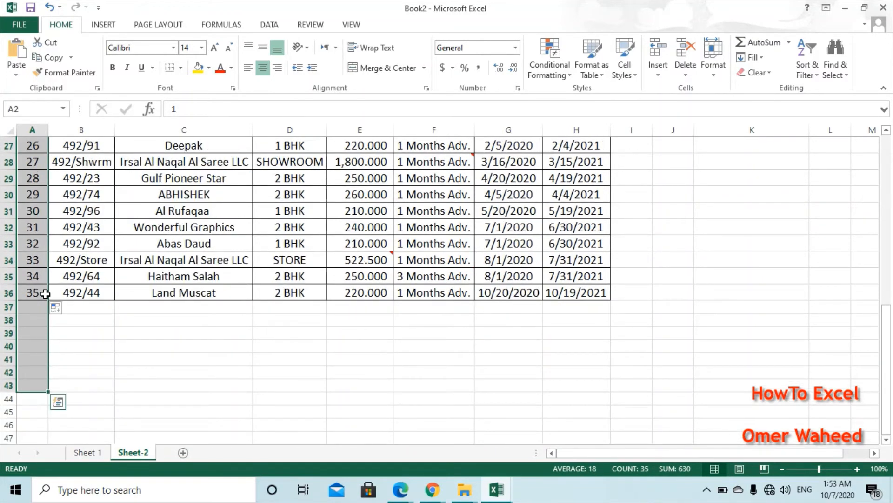
key("Delete")
key("Up")
key("Down")
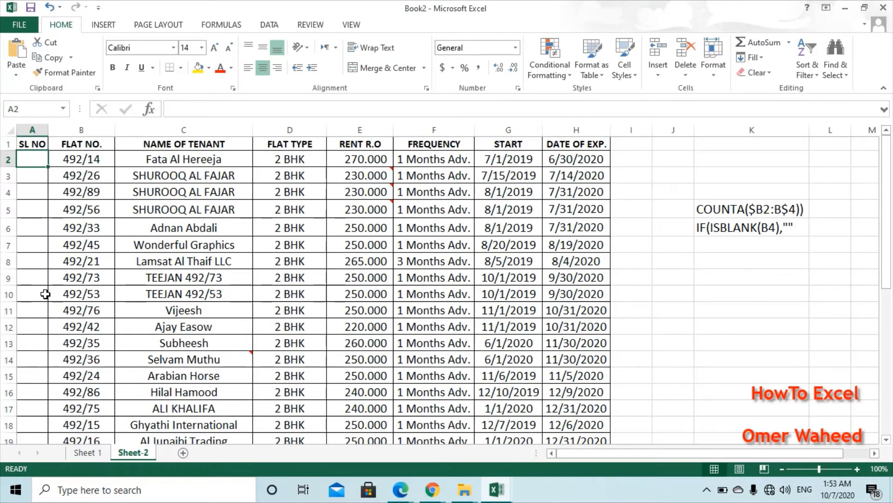
- Widen the SL NO column A to make room for a formula
type("=")
key("Escape")
left_click(50, 127)
left_click_drag(50, 127, 136, 127)
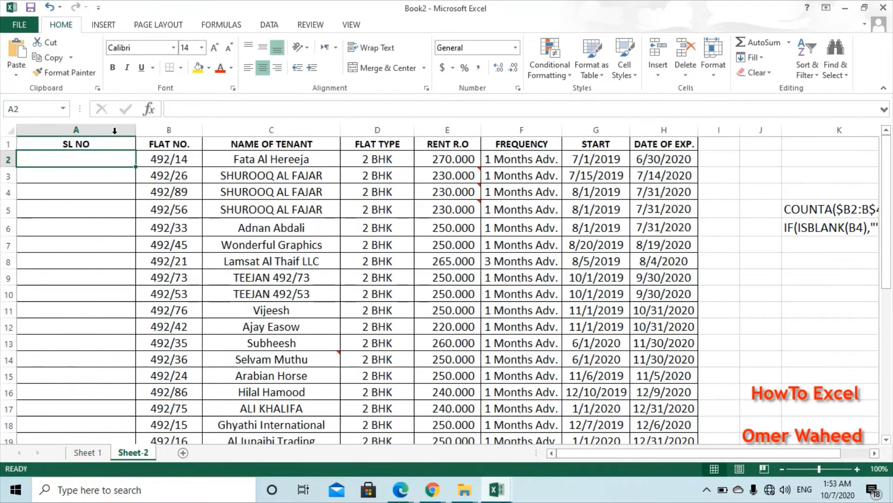
- Enter the formula =COUNTA($B$2:B2) in cell A2 of Sheet-2, with the start of the range locked as absolute
type("=")
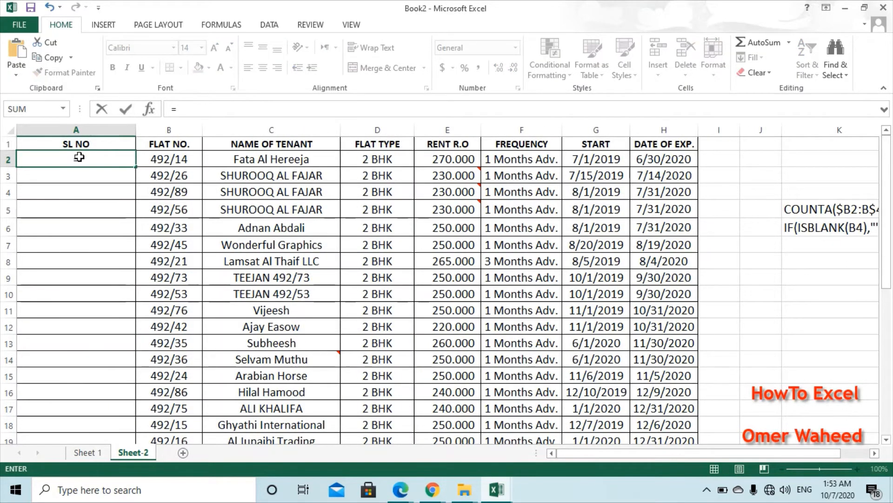
type("COUNT")
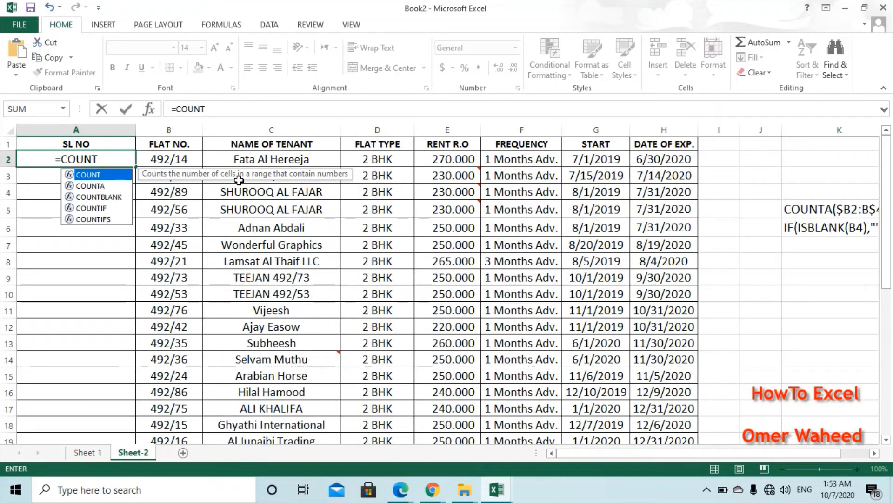
key("Down")
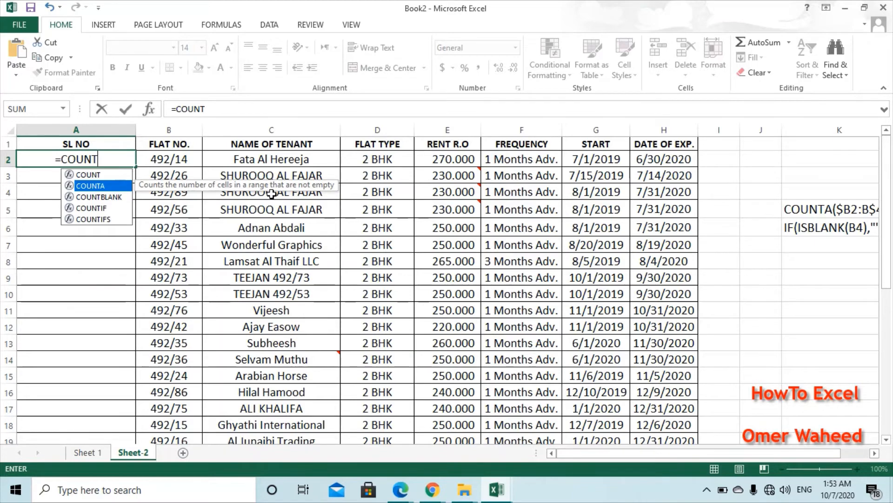
key("Tab")
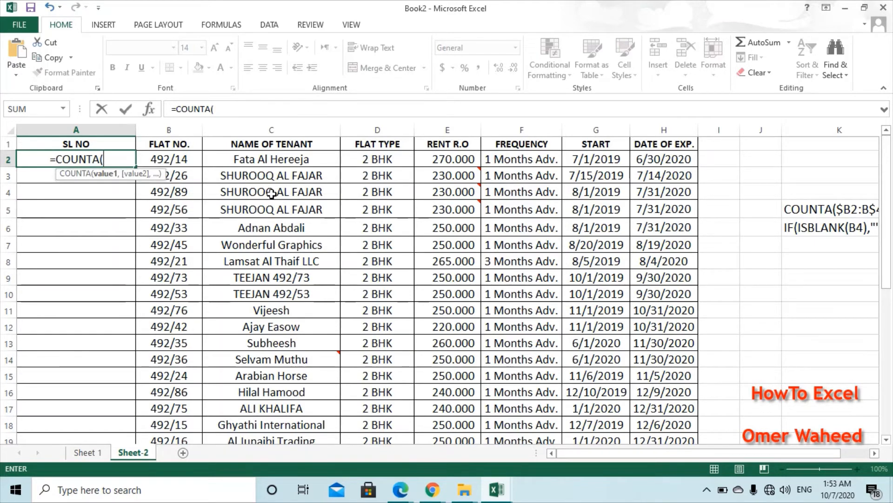
left_click(191, 159)
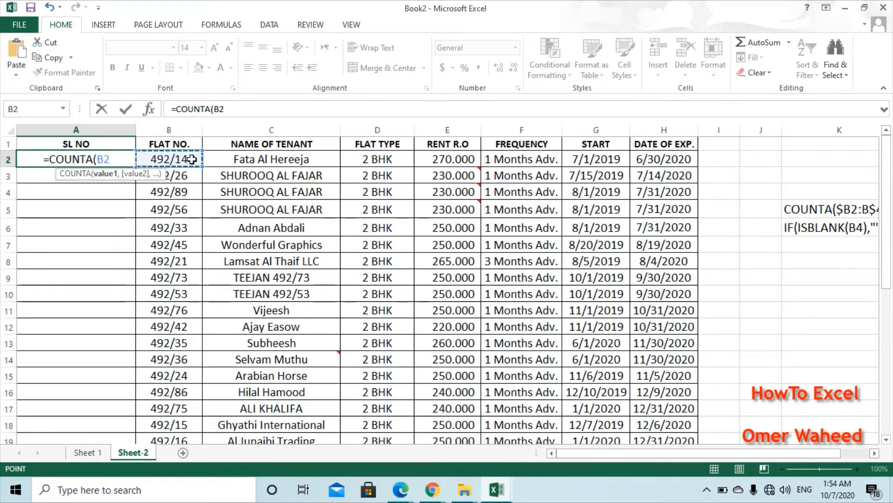
key("F8")
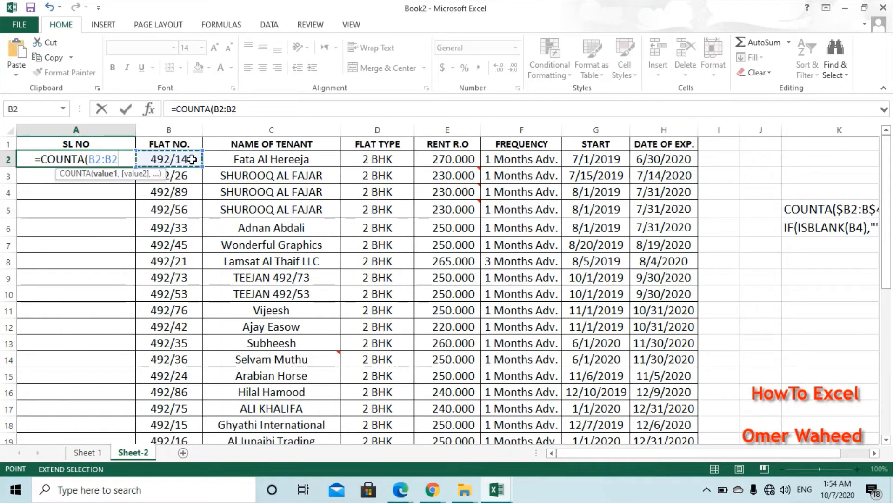
type(")")
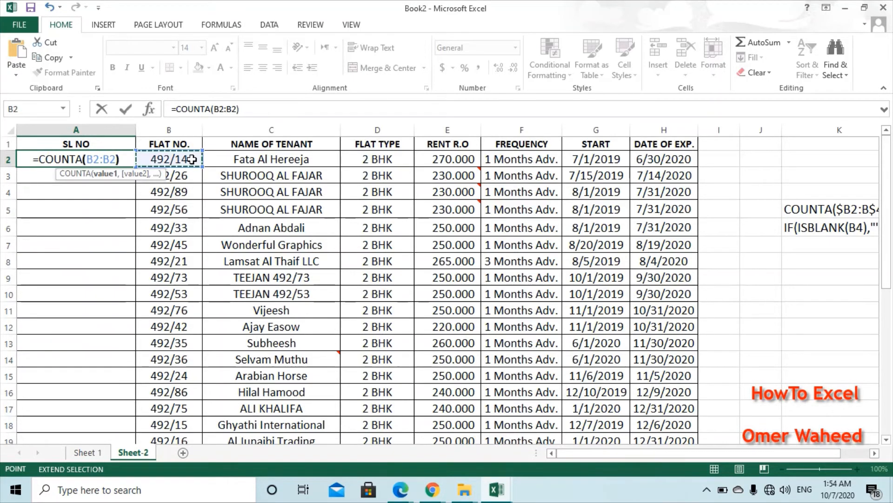
left_click(93, 160)
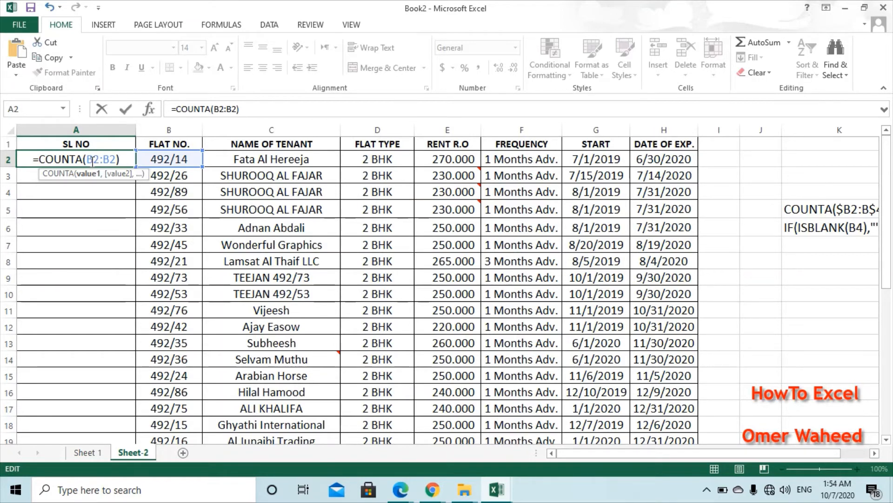
key("F4")
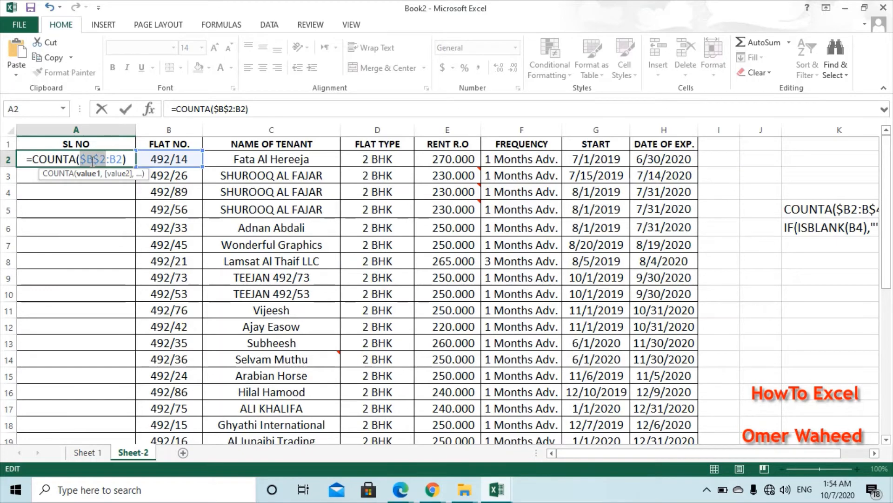
key("Return")
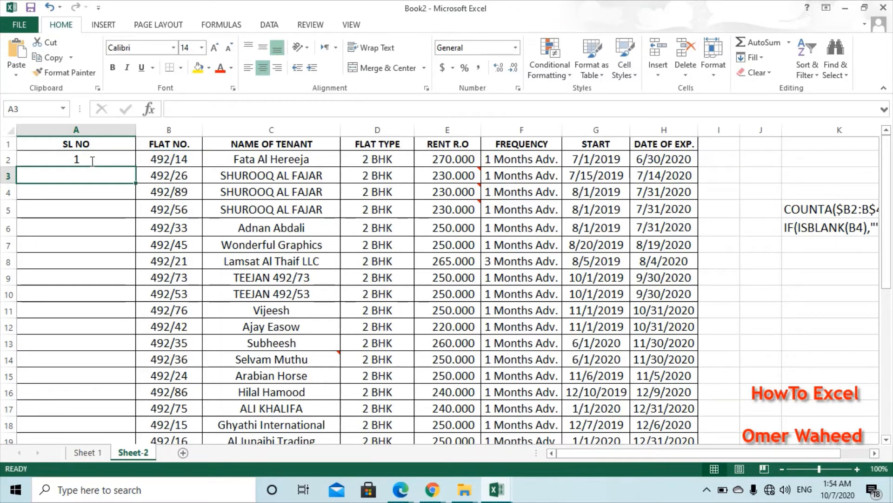
- Fill the COUNTA formula from A2 down the SL NO column to A36, the last tenant row
left_click(92, 161)
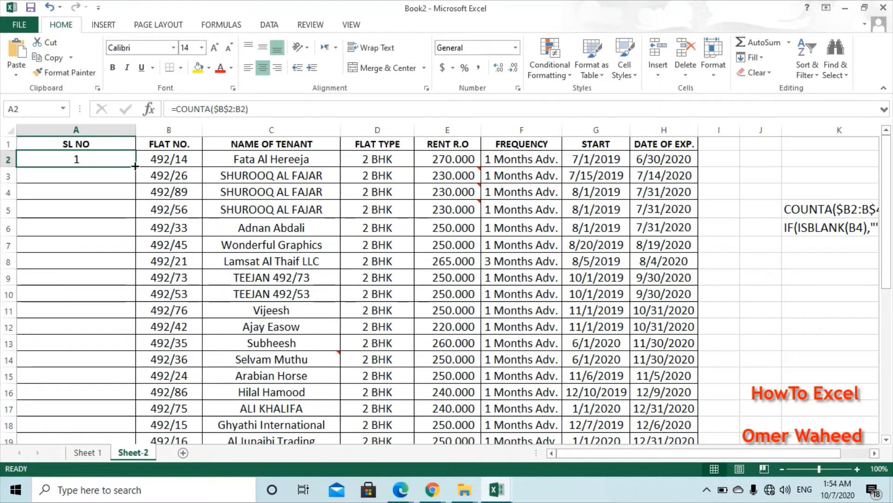
left_click_drag(134, 167, 119, 404)
left_click(119, 404)
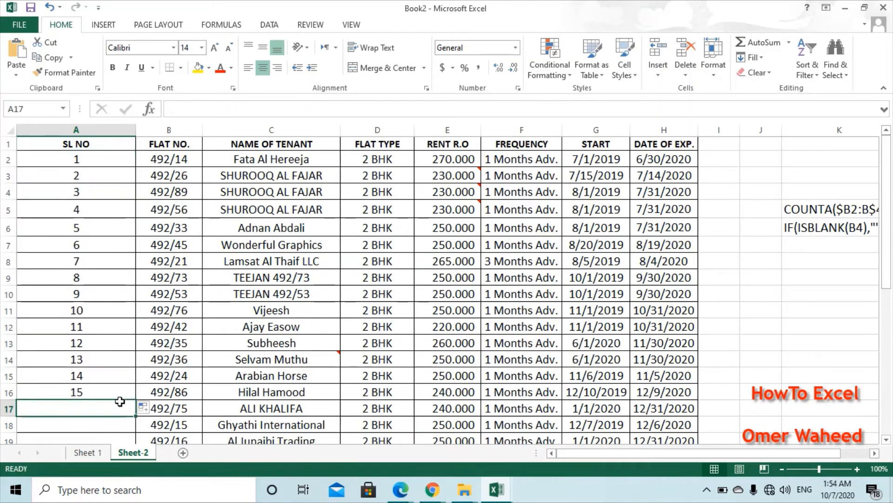
left_click(115, 391)
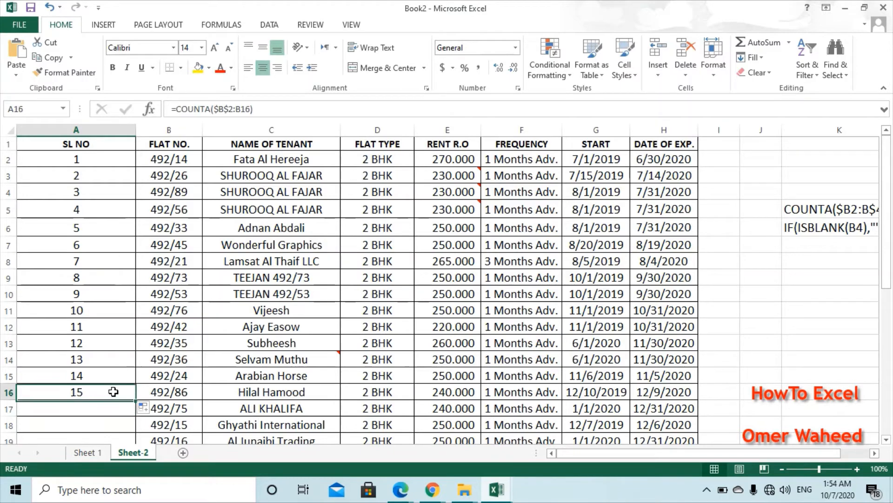
left_click_drag(135, 399, 116, 423)
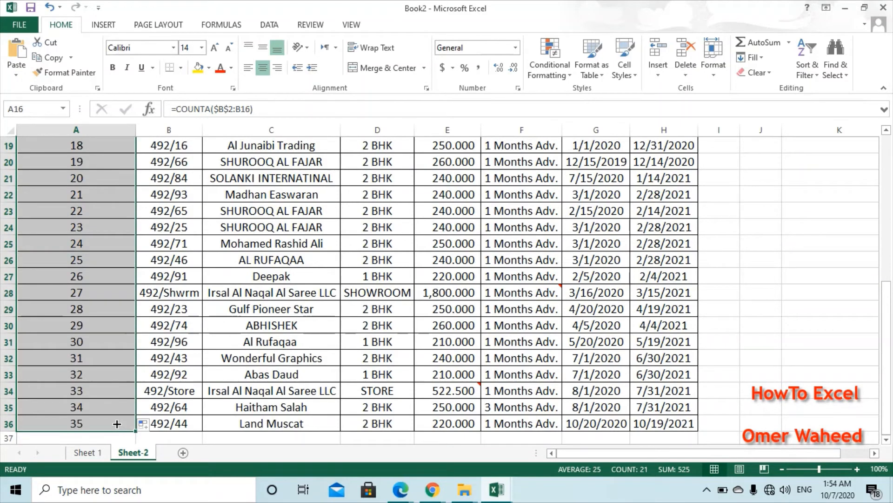
- Delete the whole of row 32, containing flat 492/43, to test the automatic renumbering
left_click(116, 380)
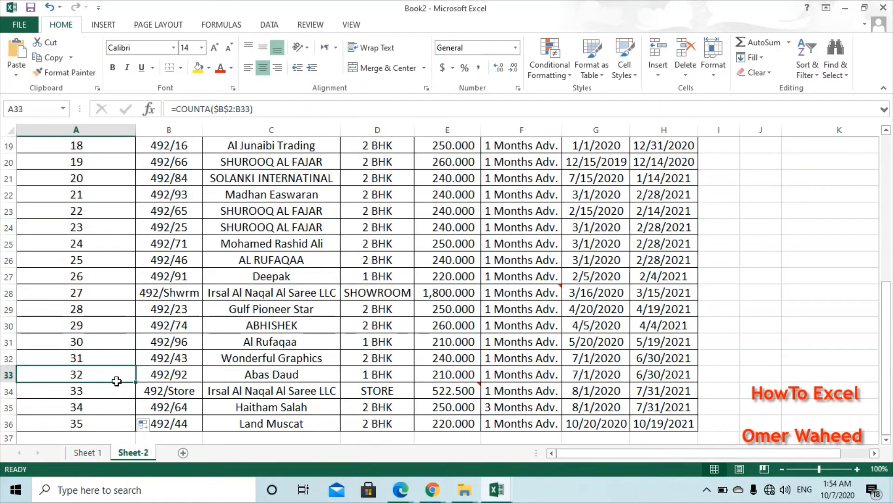
key("Up")
key("Up")
key("Down")
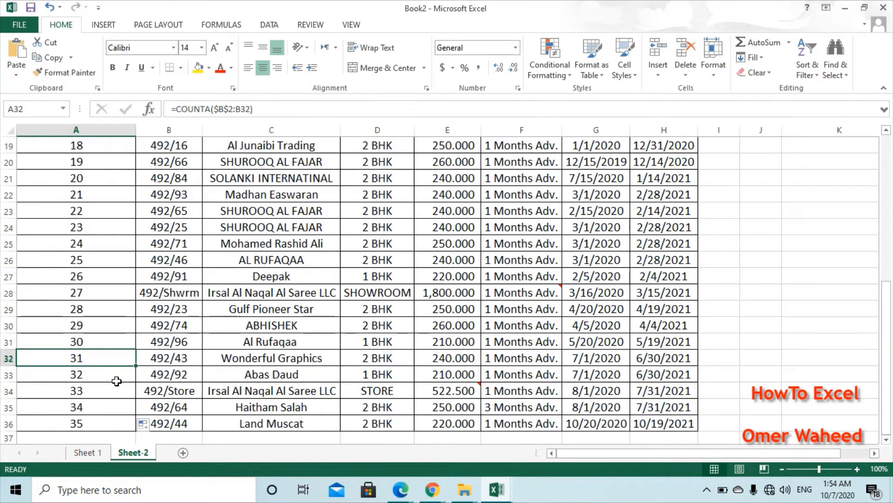
right_click(7, 358)
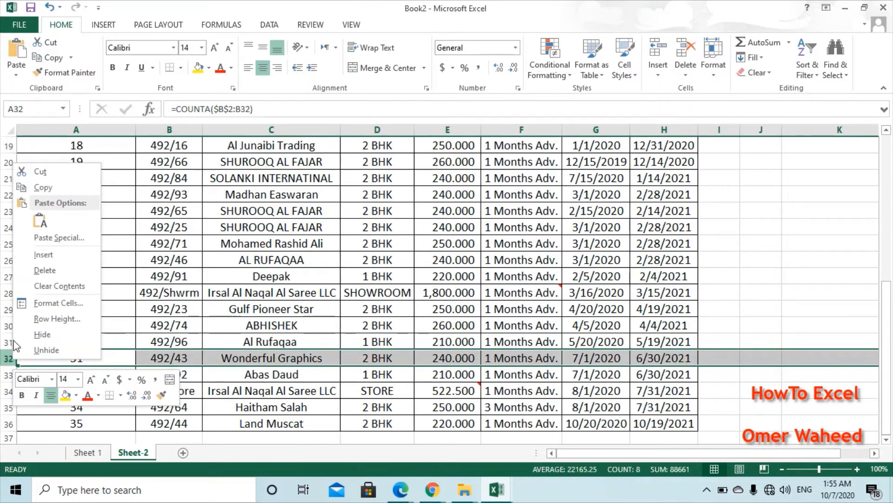
left_click(45, 270)
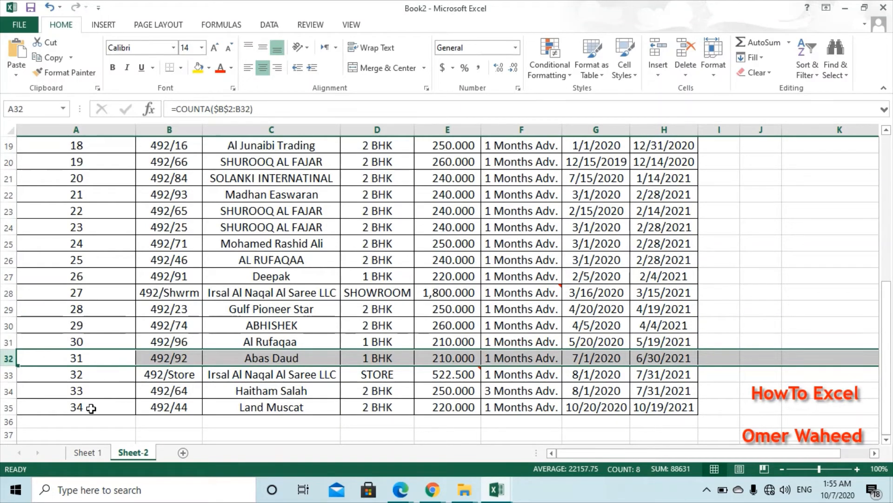
- Delete the whole of row 24, containing flat 492/25, and undo this and the previous row deletion
left_click(114, 229)
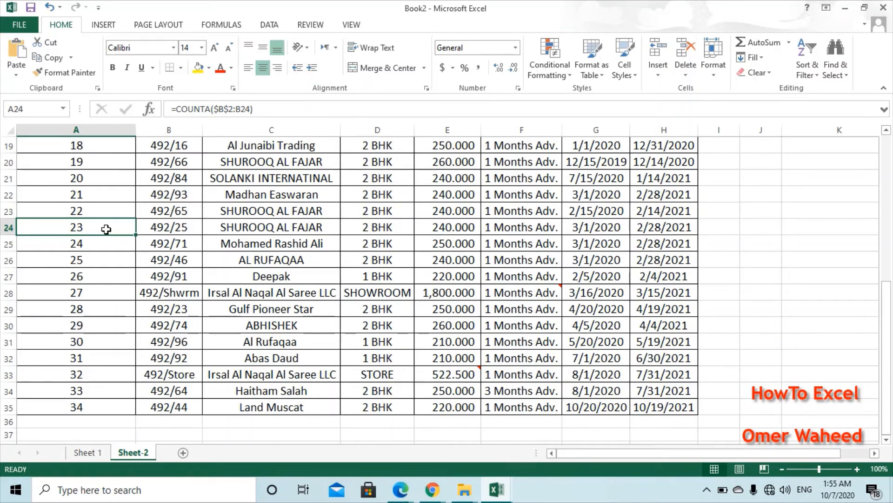
left_click(7, 227)
right_click(8, 228)
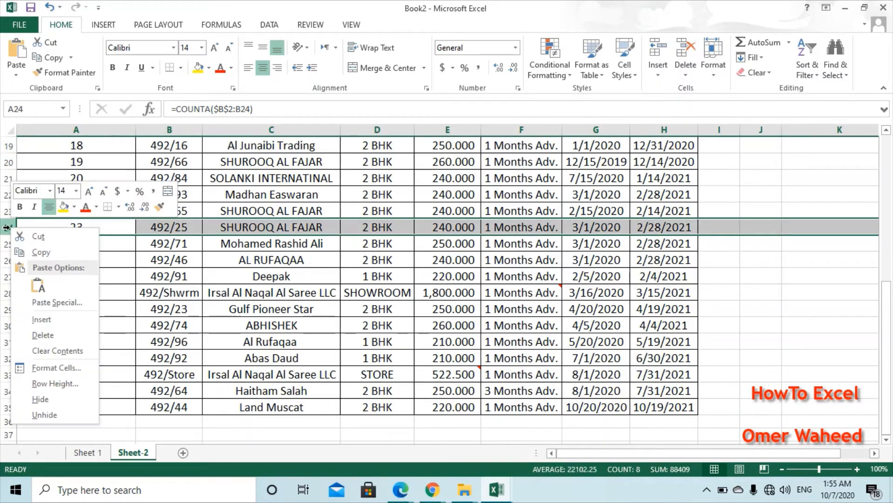
left_click(52, 342)
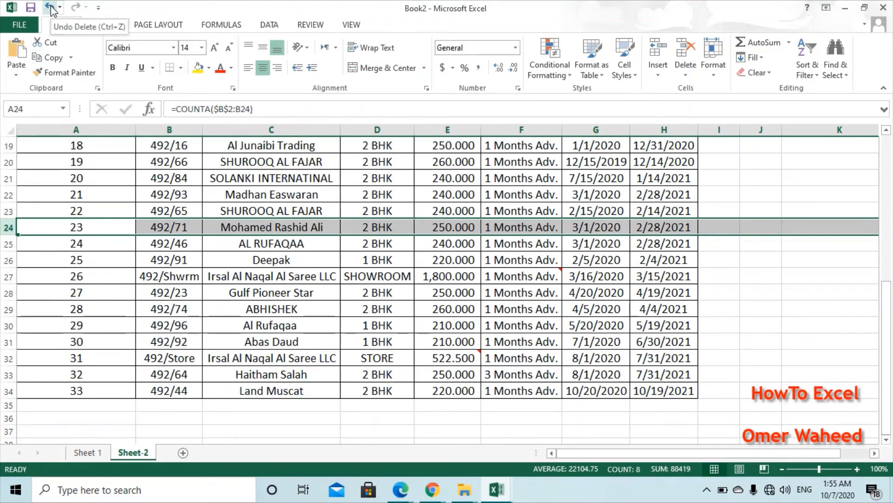
left_click(49, 7)
left_click(49, 7)
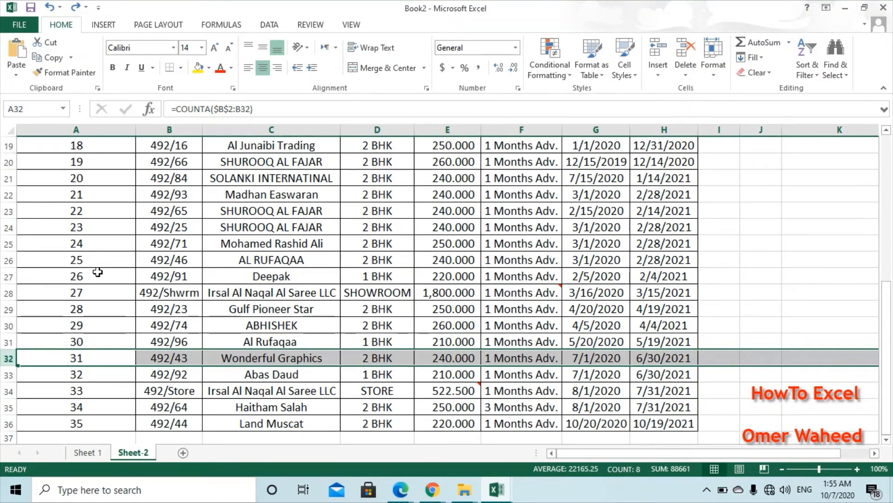
- Clear the flat number 492/89 from cell B4 in the FLAT NO. column
key("Up")
key("Up")
key("Up")
key("Up")
key("Up")
key("Up")
key("Up")
key("Up")
key("Up")
key("Up")
key("Up")
key("Up")
key("Up")
key("Up")
key("Up")
key("Up")
key("Up")
key("Up")
key("Up")
key("Up")
key("Up")
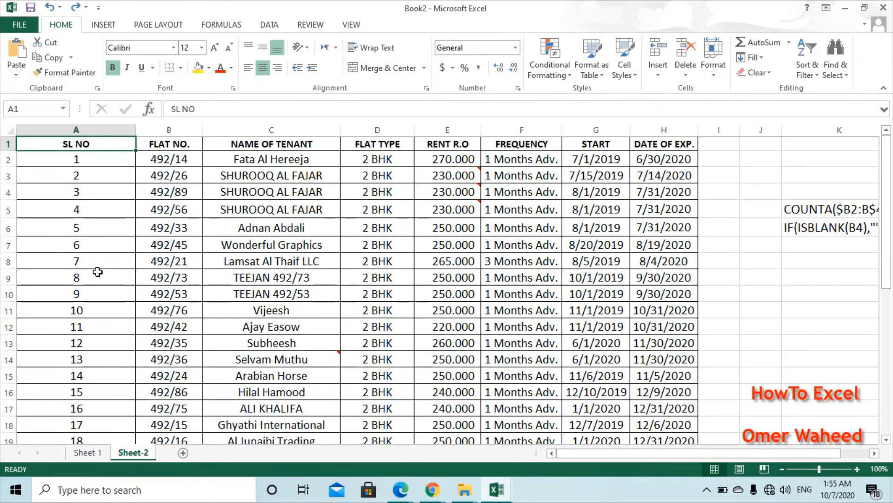
key("Down")
key("Down")
key("Right")
key("Down")
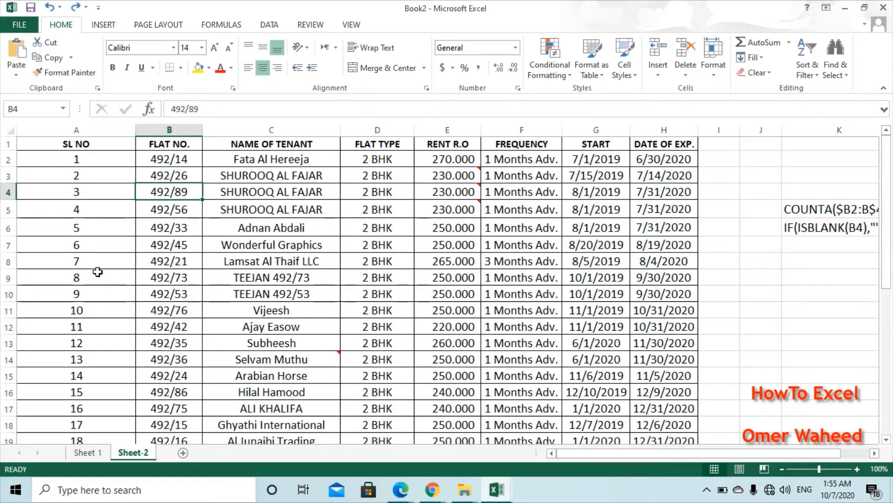
key("Delete")
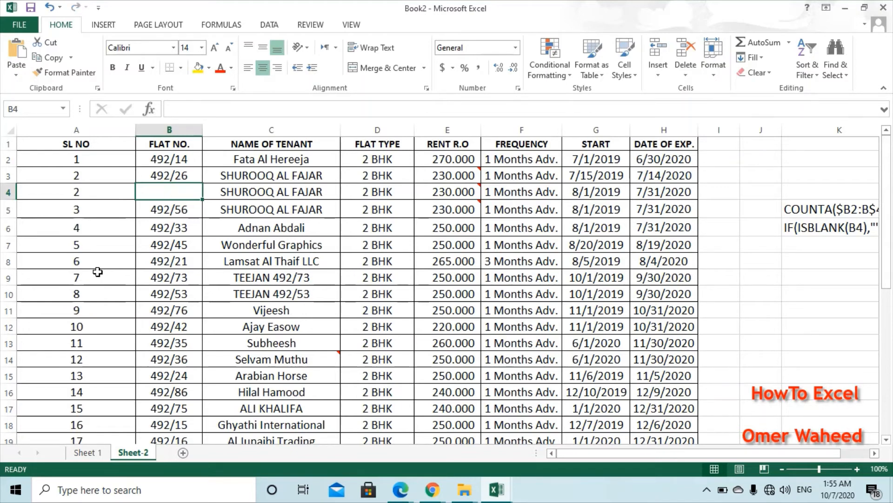
- Wrap the COUNTA formula in A4 in an IF function with ISBLANK(B4) as its logical test
left_click(99, 191)
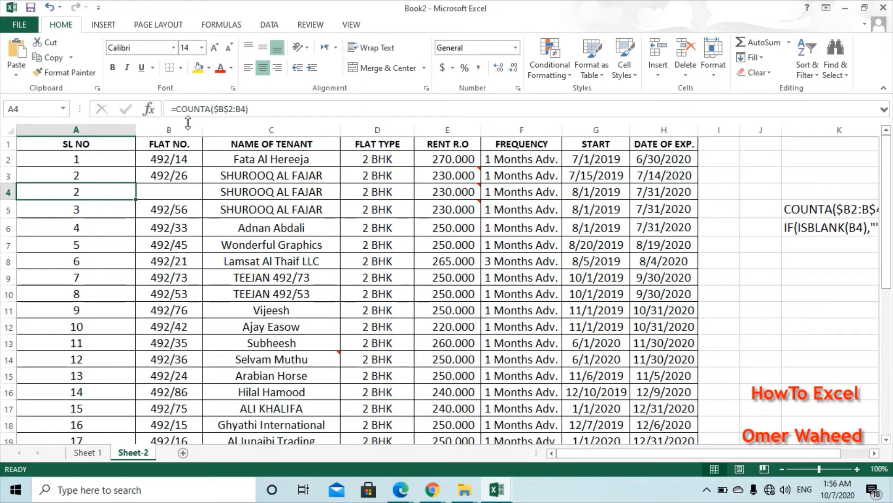
left_click(177, 110)
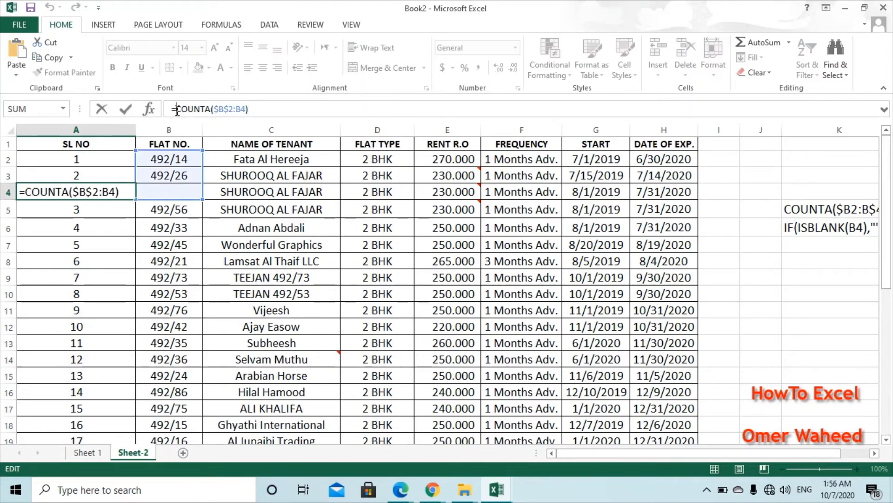
left_click(177, 110)
type("IF(")
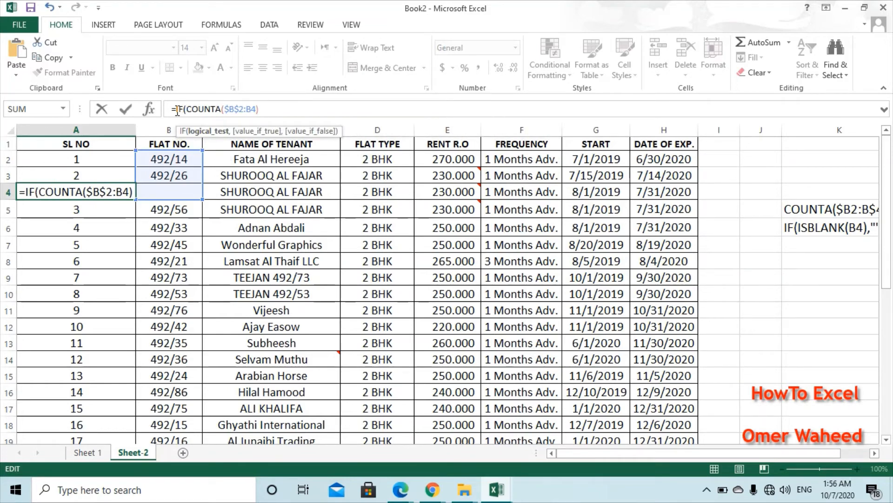
type("IS")
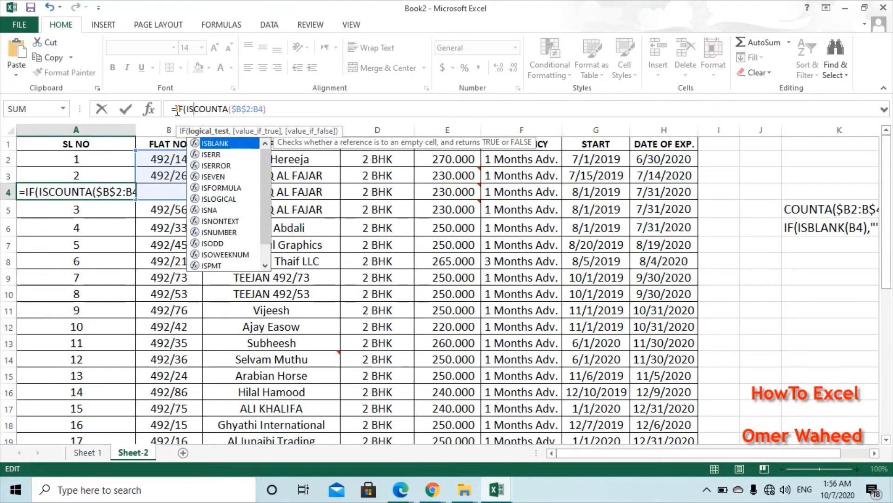
key("Tab")
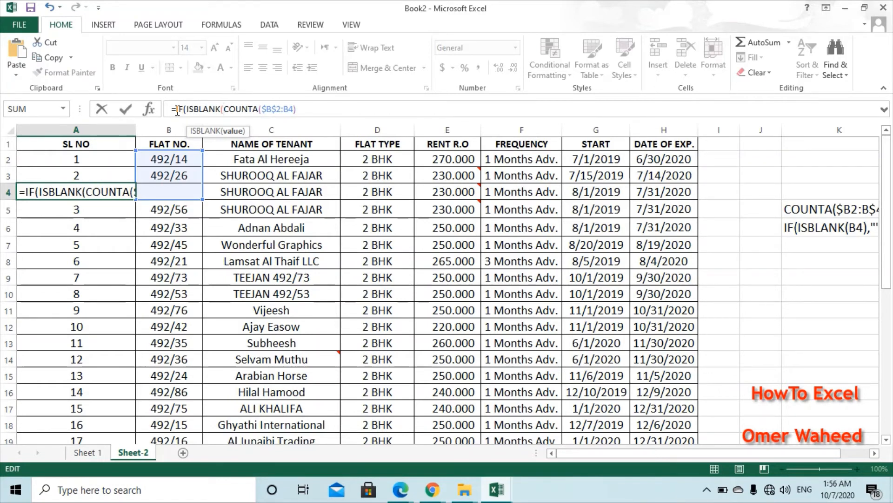
left_click(189, 191)
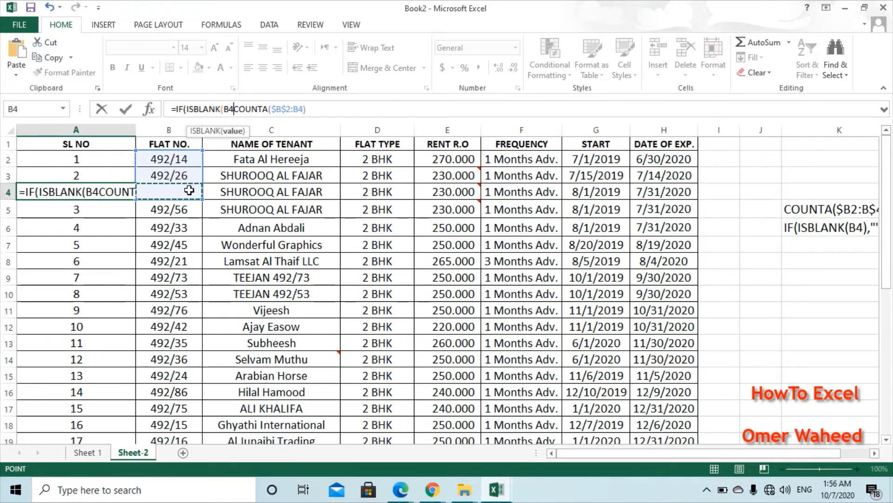
type(")")
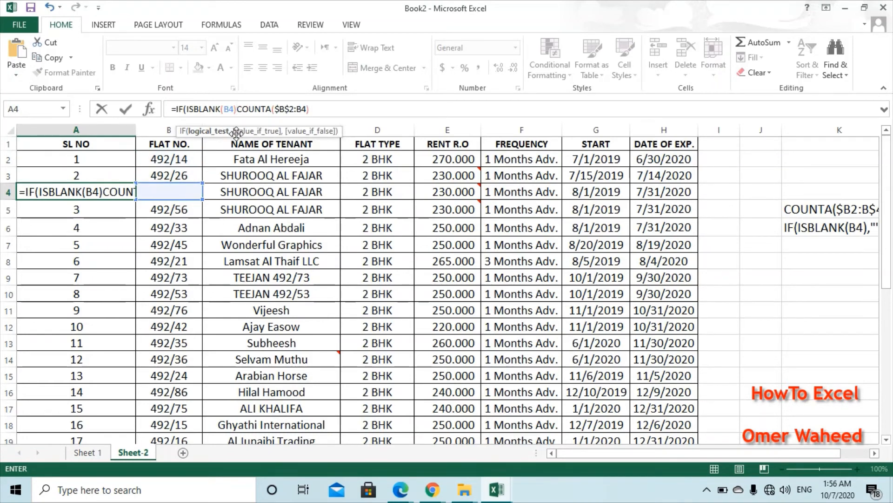
- Add empty text "" as the IF function's value-if-true argument in A4, ahead of the COUNTA part
type(",")
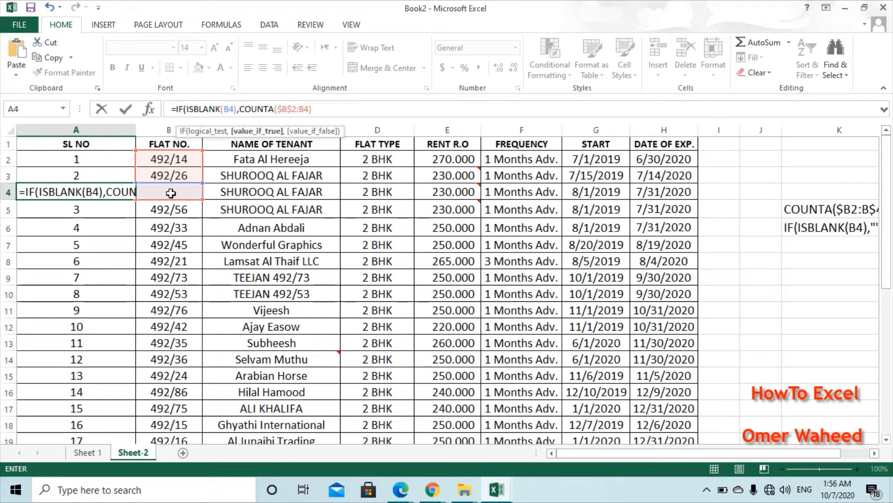
type("\"")
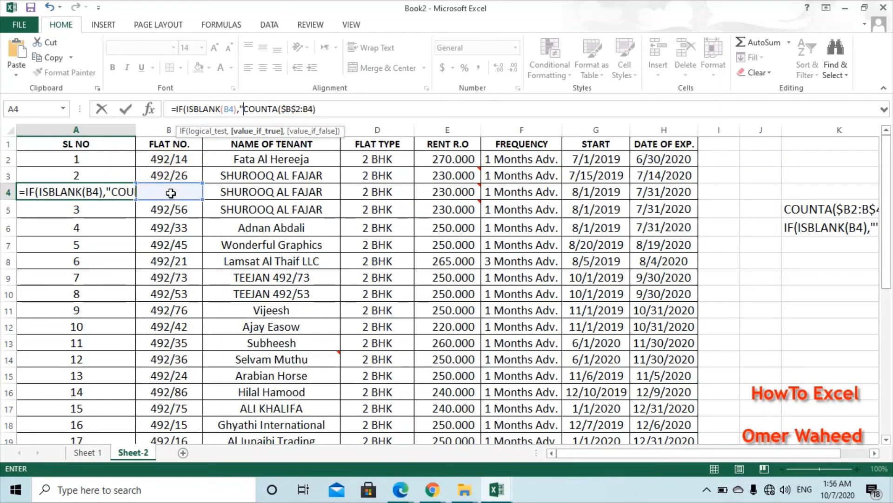
type("\"")
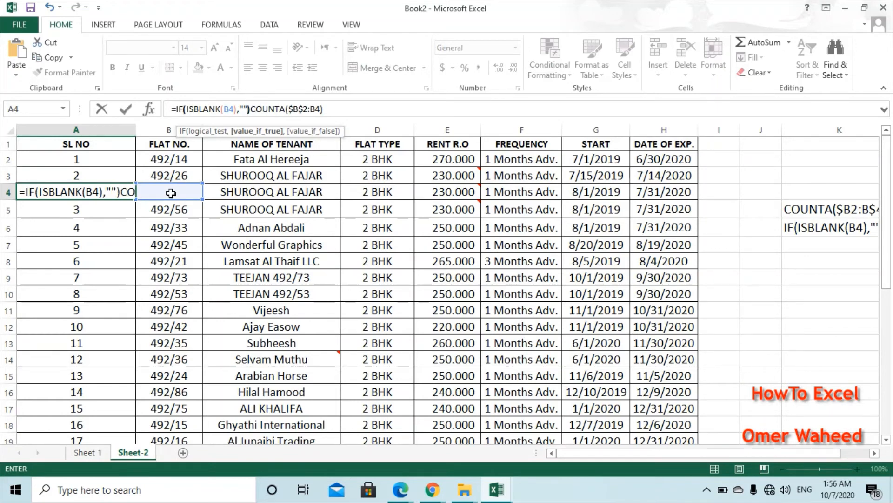
type(")")
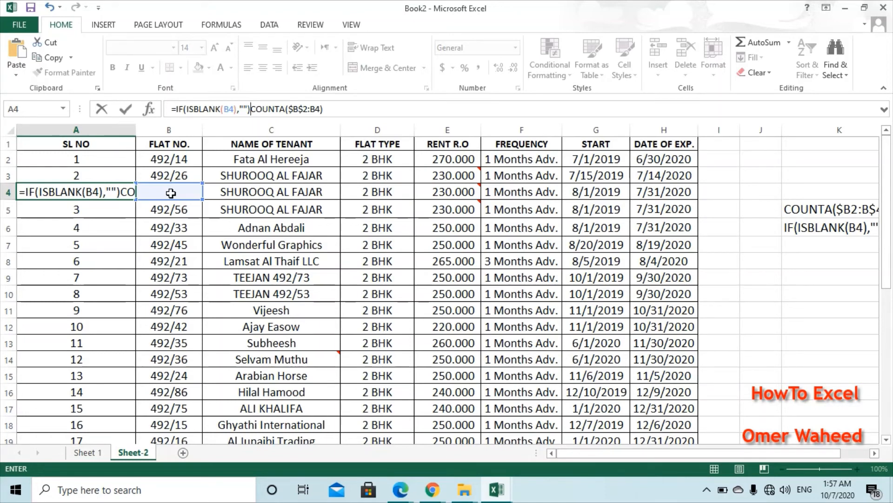
type(",")
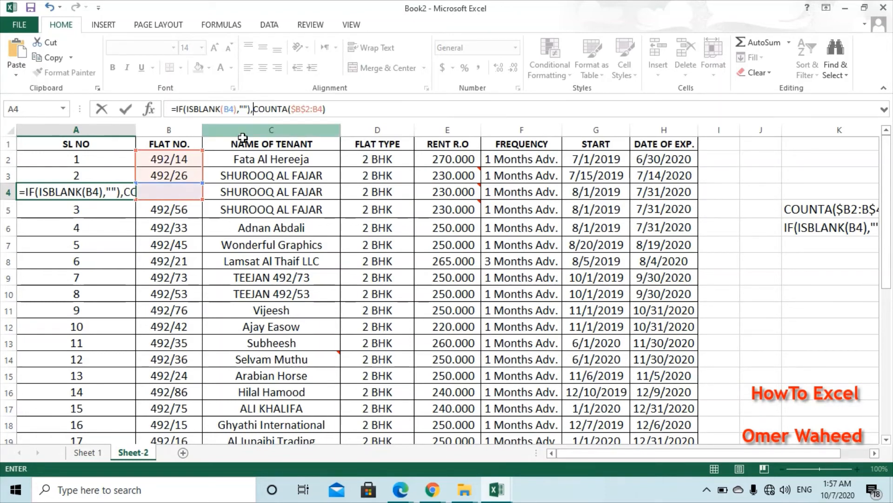
- Remove the extra parenthesis after "" and close the IF after COUNTA, entering =IF(ISBLANK(B4),"",COUNTA($B$2:B4)) in A4
left_click(242, 103)
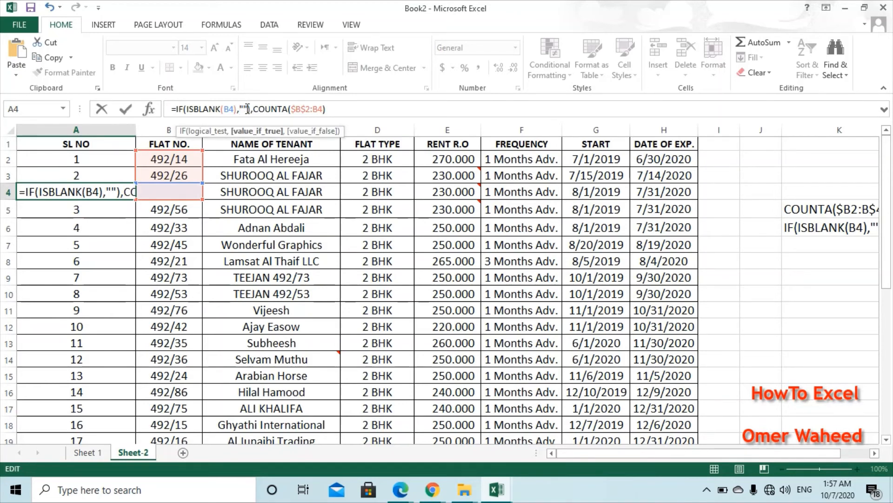
type(")")
left_click(231, 109)
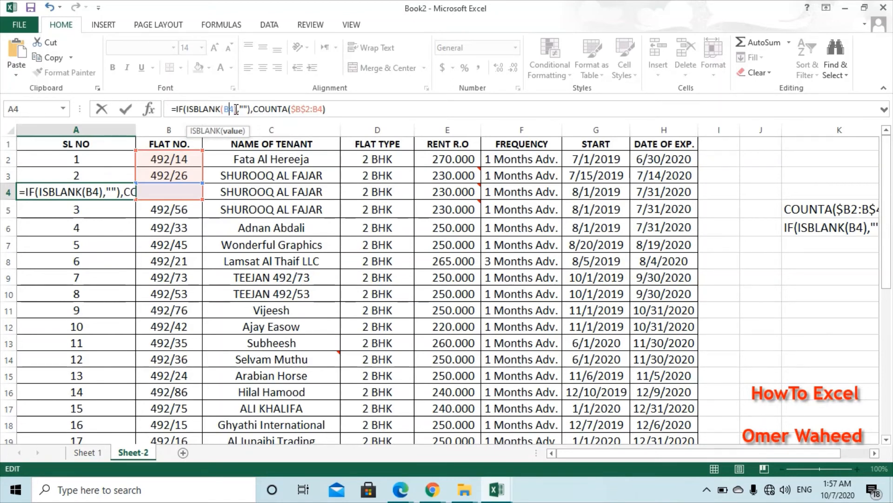
left_click(237, 109)
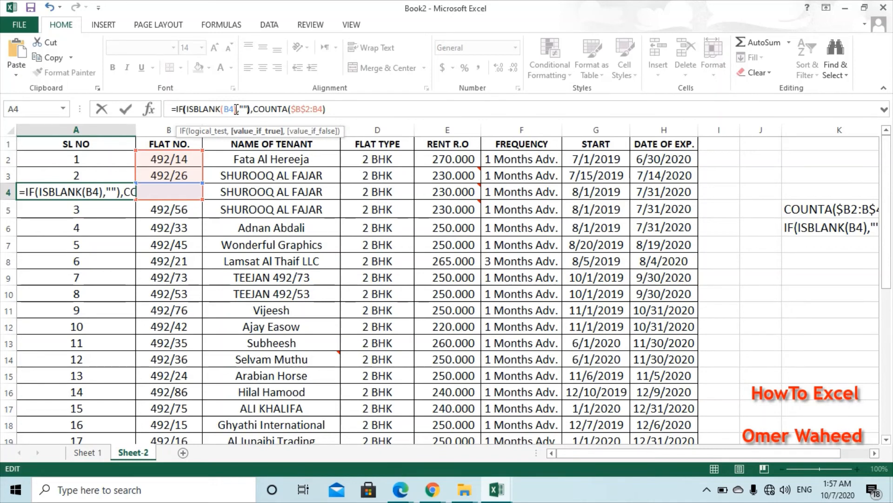
key("BackSpace")
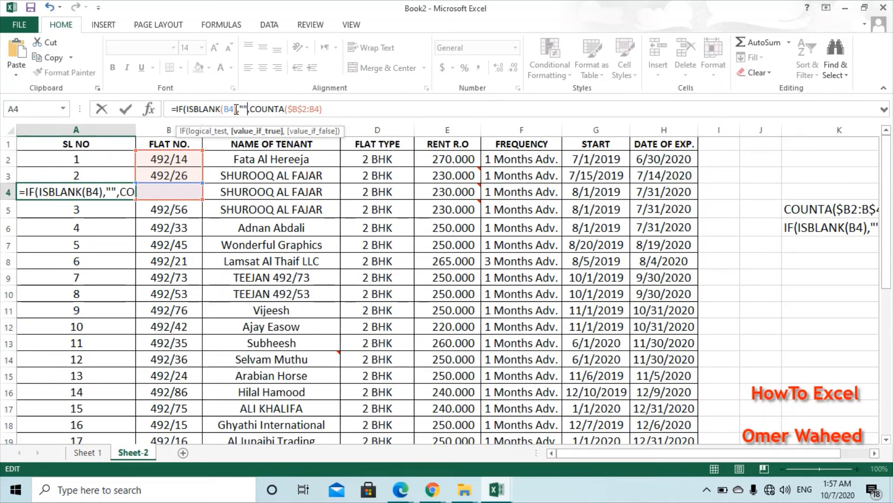
left_click(261, 109)
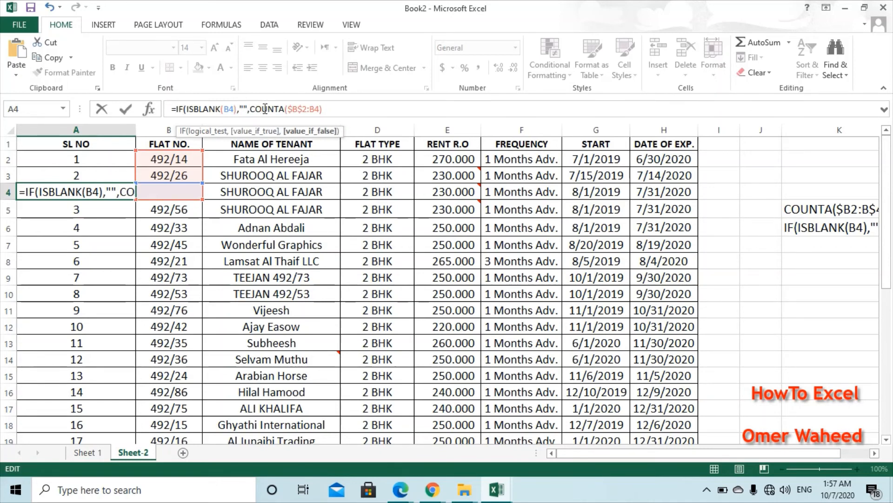
left_click(331, 111)
type(")")
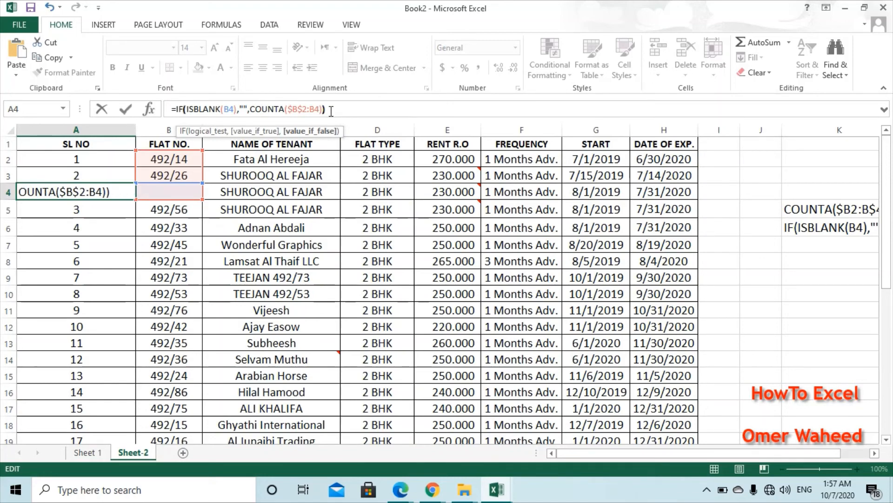
key("Return")
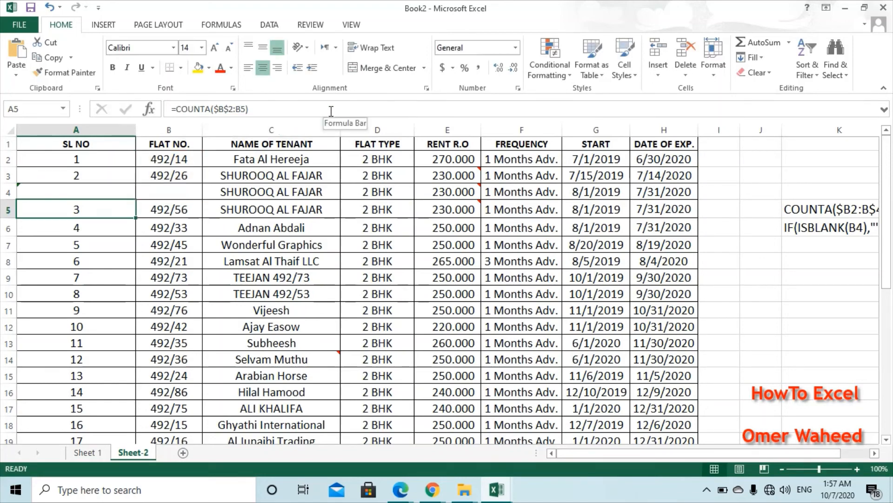
- Clear the flat number 492/56 from cell B5 in the FLAT NO. column
left_click(116, 191)
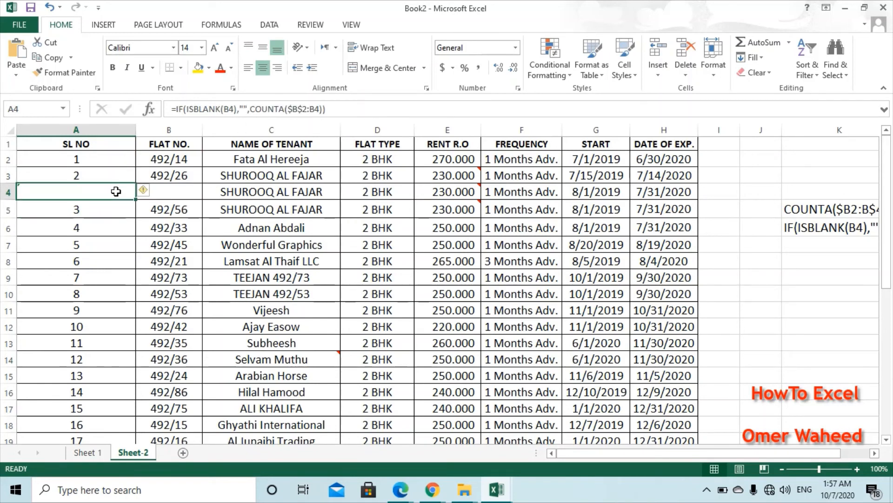
left_click(171, 213)
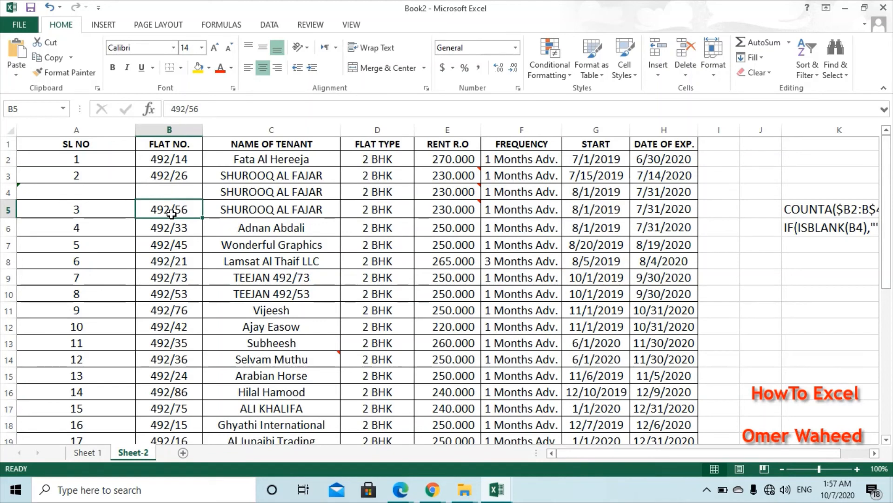
key("Delete")
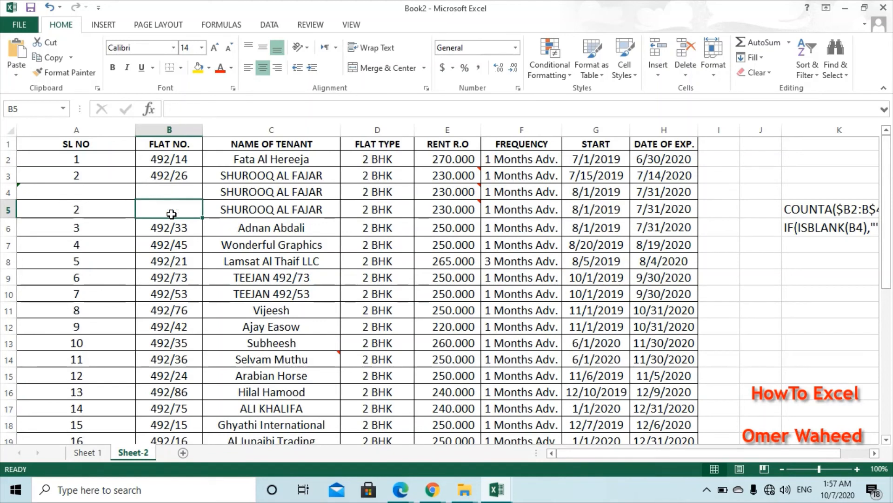
- Fill the IF/ISBLANK/COUNTA formula from A4 down the SL NO column to A36, the last tenant row
left_click(110, 191)
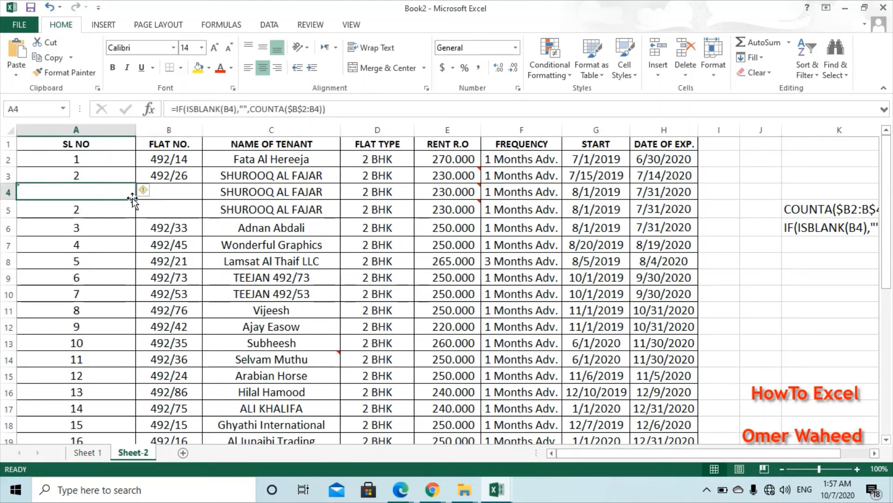
left_click_drag(133, 199, 110, 439)
left_click_drag(110, 433, 110, 433)
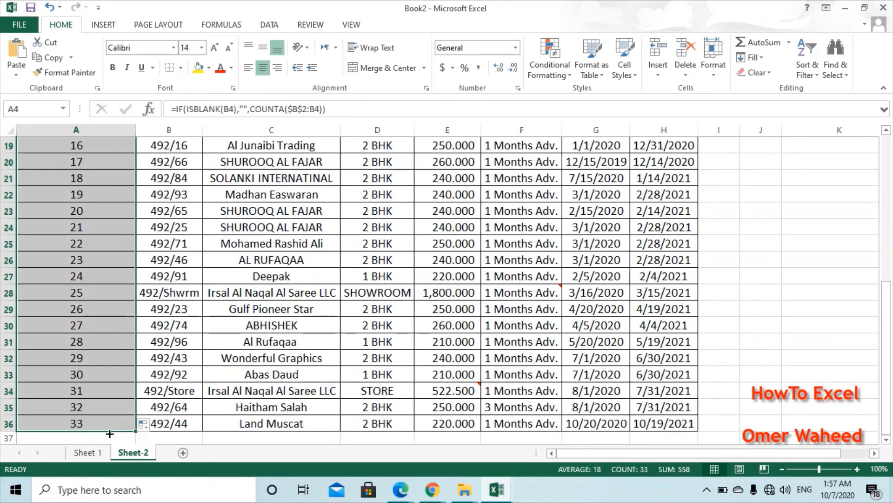
- Clear the flat number 492/33 from cell B6 to test the blank serial number
left_click(164, 189)
key("Up")
key("Up")
key("Up")
key("Up")
key("Up")
key("Up")
key("Up")
key("Up")
key("Up")
key("Up")
key("Up")
key("Up")
key("Up")
key("Up")
key("Up")
key("Up")
key("Up")
key("Up")
key("Up")
key("Up")
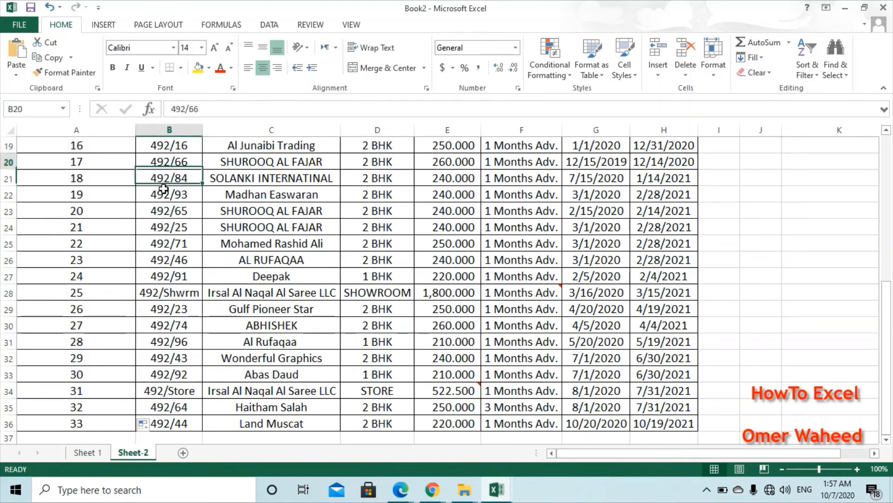
left_click(163, 188)
key("Down")
key("Down")
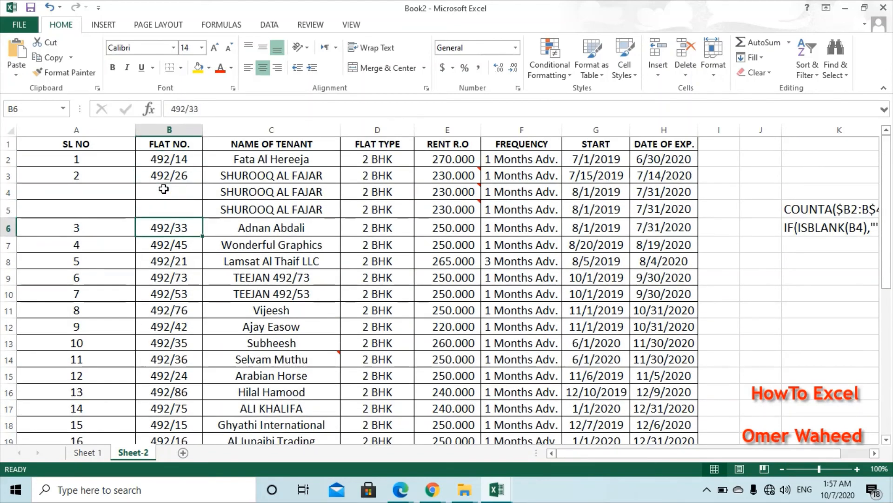
key("Delete")
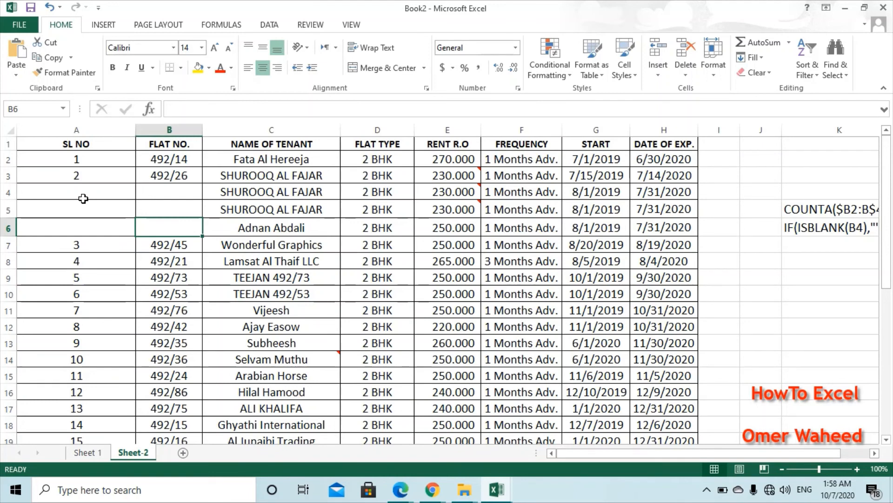
- Enter the flat numbers 45, 65 and 87 in the blank cells B4, B5 and B6
left_click(148, 190)
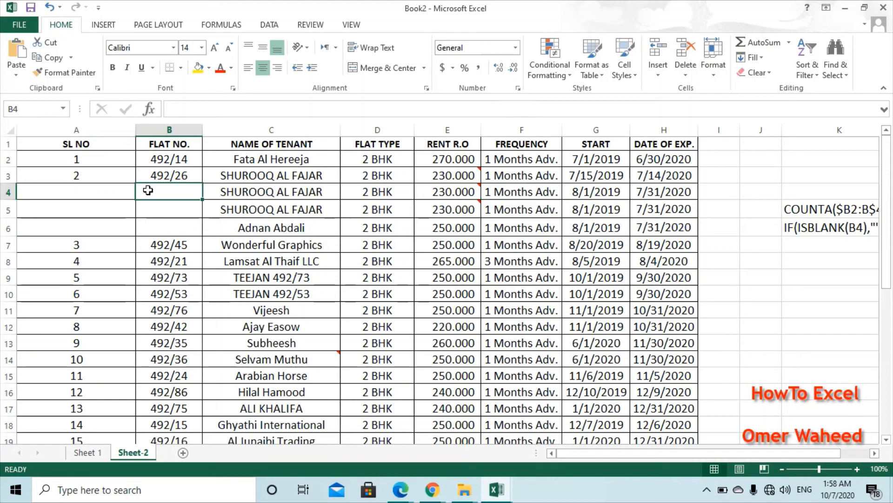
type("45")
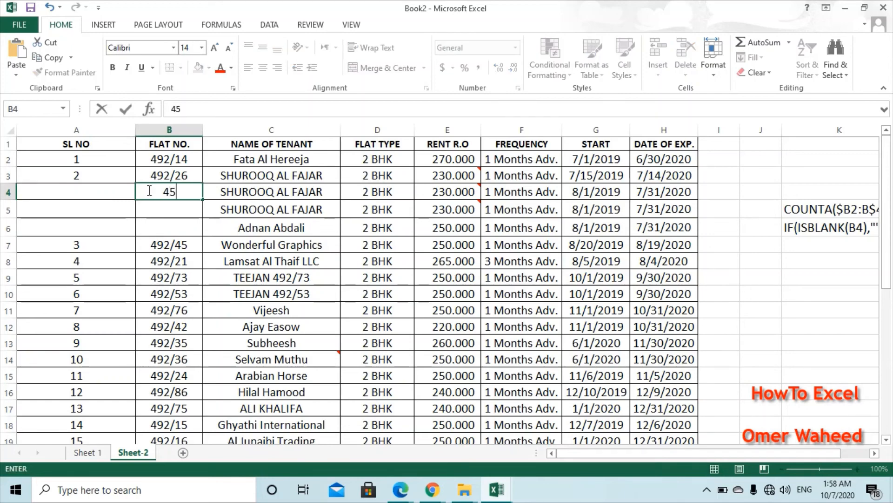
key("Return")
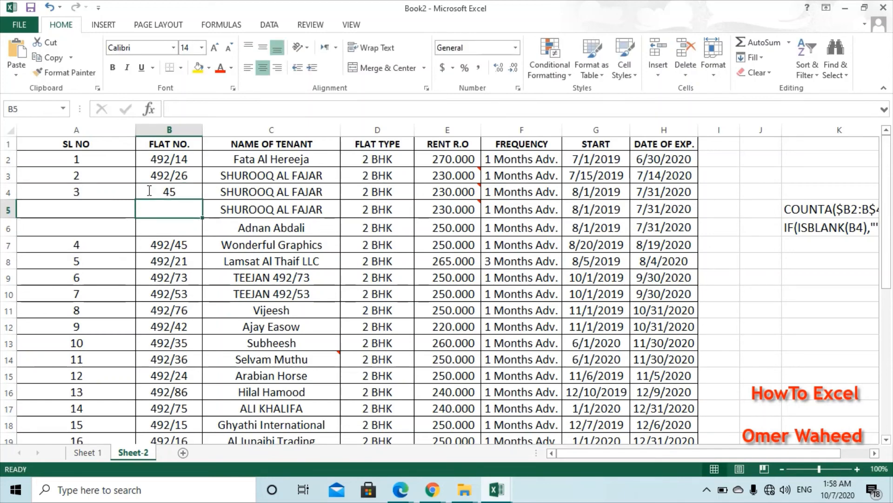
type("65")
key("Return")
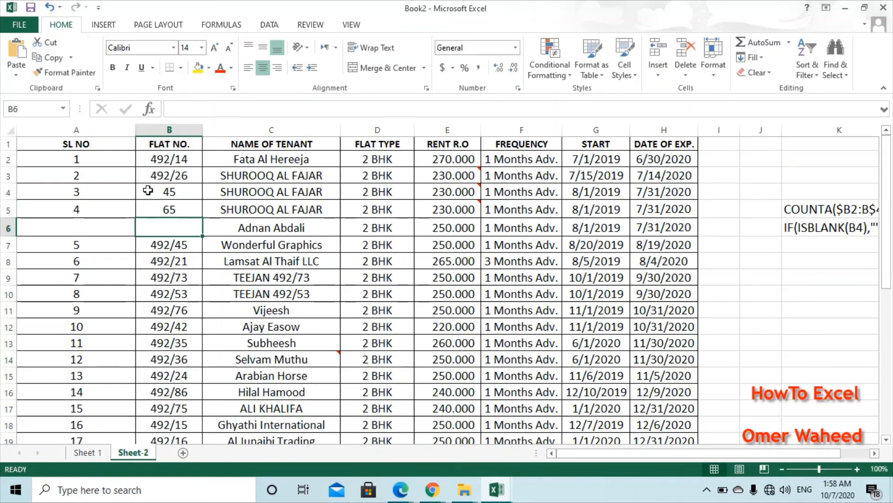
type("87")
key("Return")
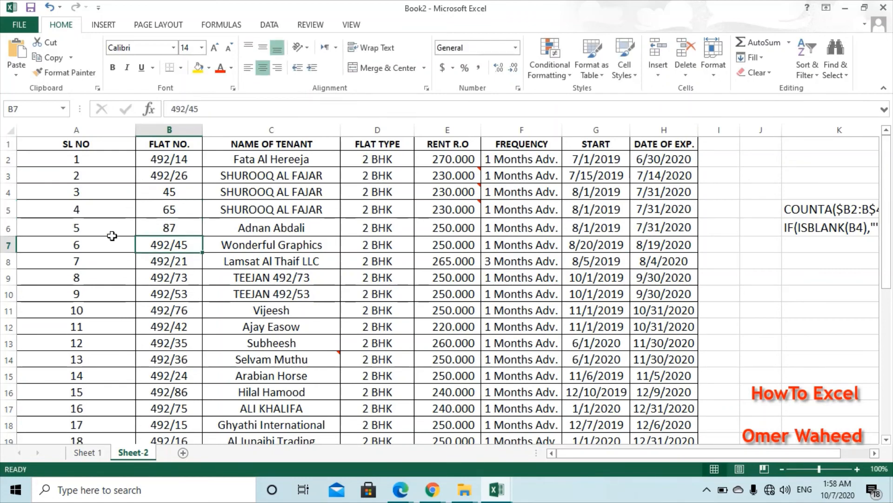
- Review the serial numbers and their formulas down the SL NO column to the end of the tenant list
left_click(108, 244)
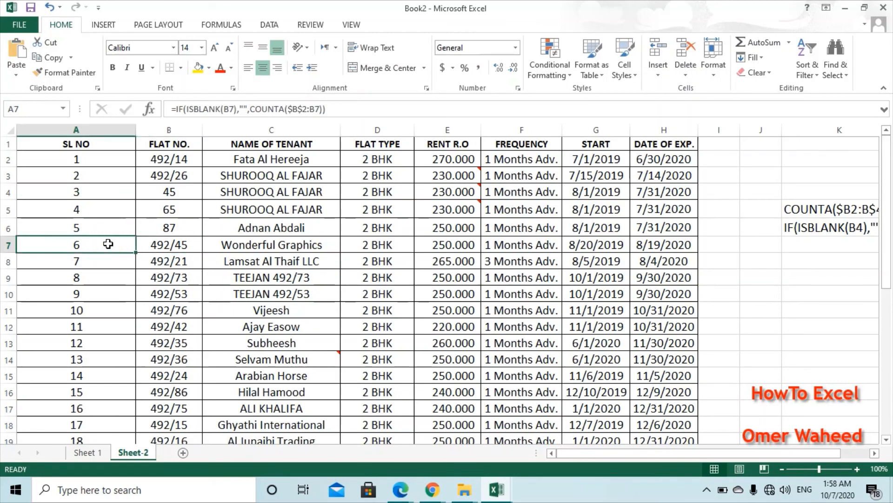
key("Down")
key("Down")
key("Down")
key("Down")
key("Down")
key("Down")
key("Down")
key("Down")
key("Down")
key("Down")
key("Down")
key("Down")
key("Down")
key("Down")
key("Down")
key("Down")
key("Down")
key("Down")
key("Down")
key("Down")
key("Down")
key("Down")
key("Down")
key("Down")
key("Down")
key("Down")
key("Down")
key("Down")
key("Down")
key("Down")
key("Down")
key("Down")
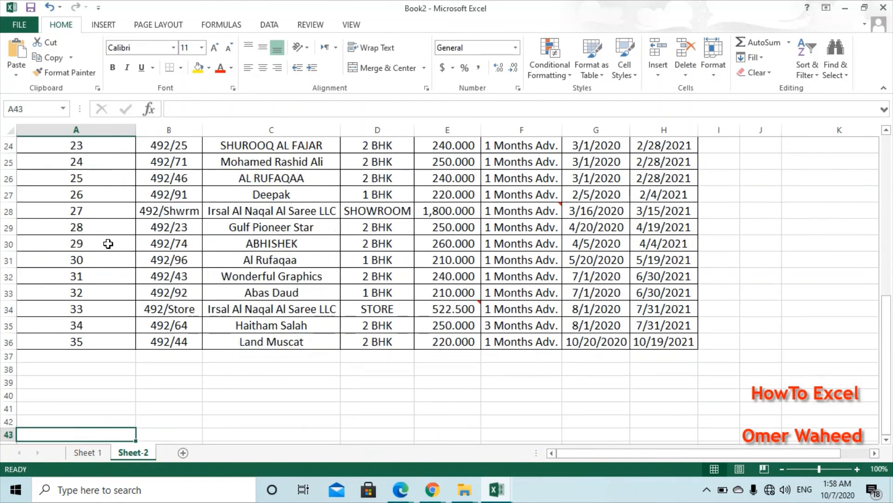
key("Up")
key("Up")
key("Up")
key("Up")
key("Up")
key("Up")
key("Up")
key("Up")
key("Up")
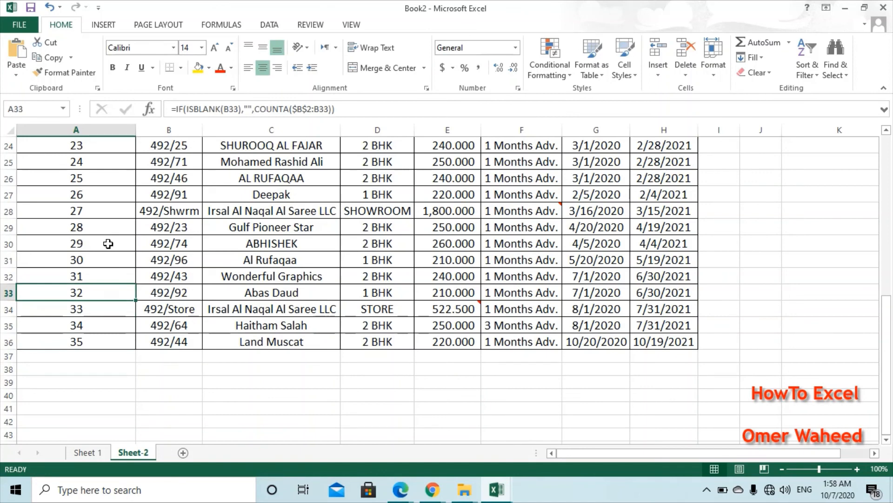
- Clear the flat number in cell B33 to test the automatic renumbering, and undo the deletion
key("Right")
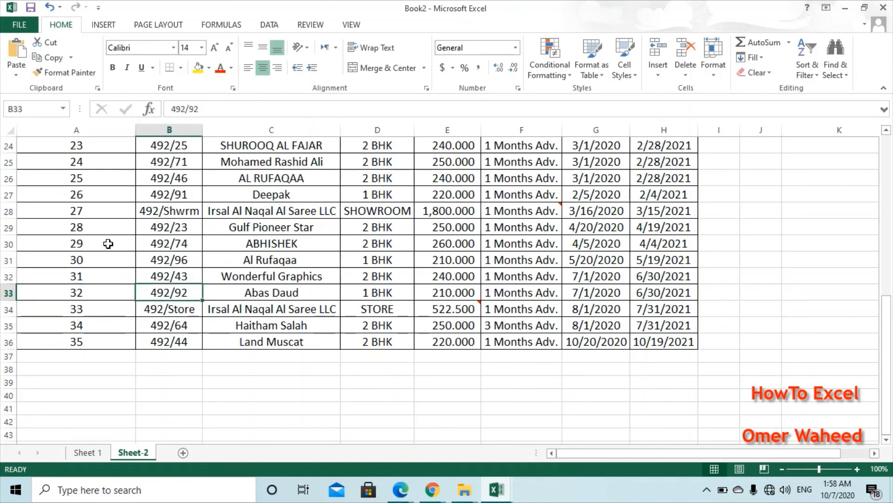
key("Delete")
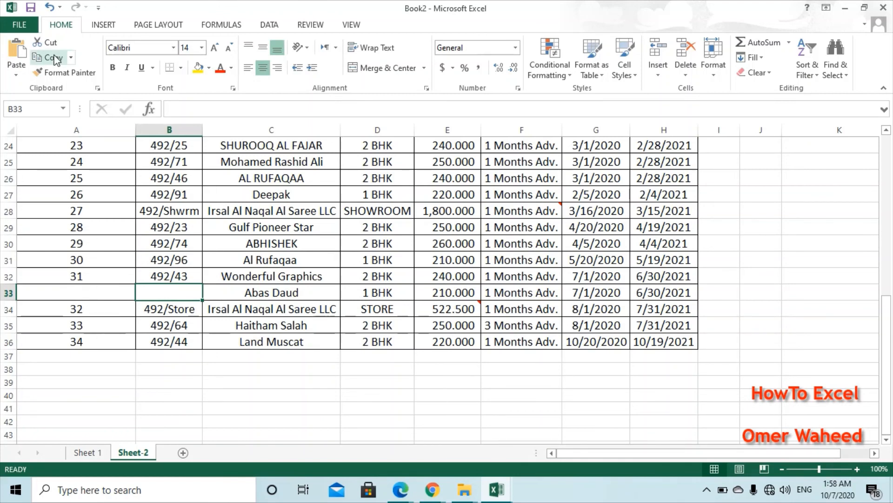
left_click(49, 7)
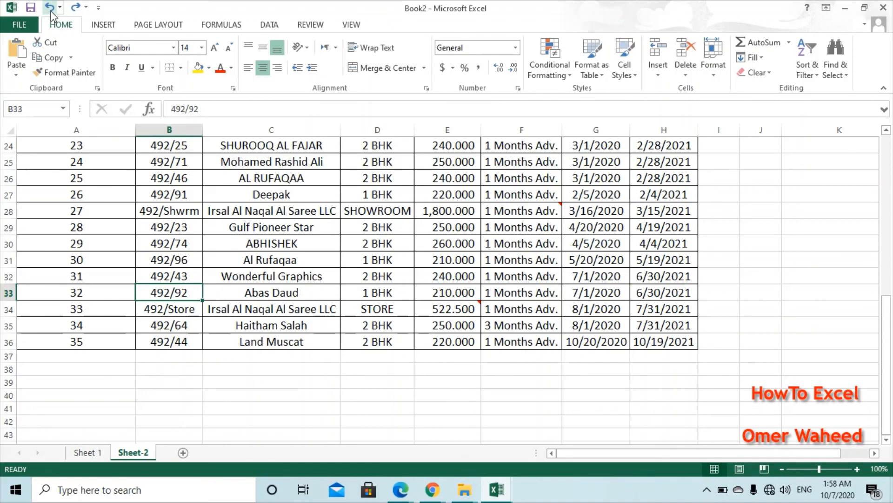
- Review the flat number column from row 33 back up to the start of the tenant list
key("Up")
key("Up")
key("Up")
key("Up")
key("Up")
key("Up")
key("Up")
key("Up")
key("Up")
key("Up")
key("Up")
key("Up")
key("Up")
key("Up")
key("Up")
key("Up")
key("Up")
key("Up")
key("Up")
key("Up")
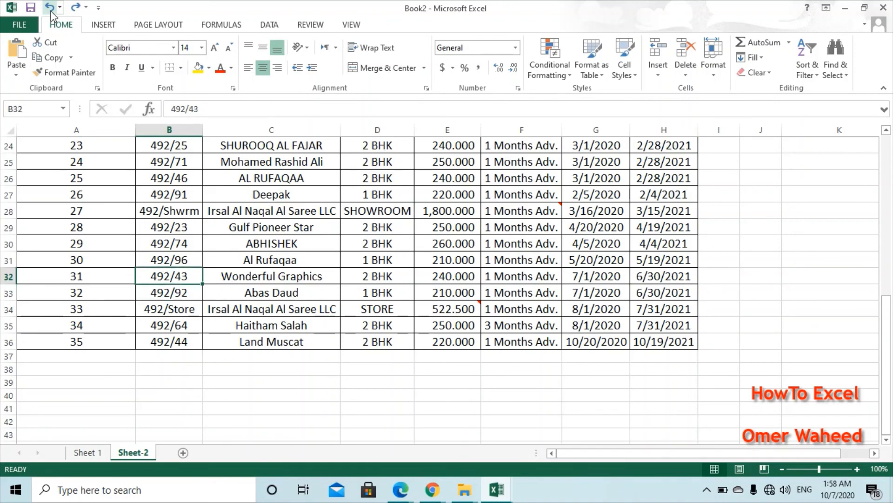
key("Down")
key("Down")
key("Down")
key("Down")
key("Down")
key("Down")
key("Down")
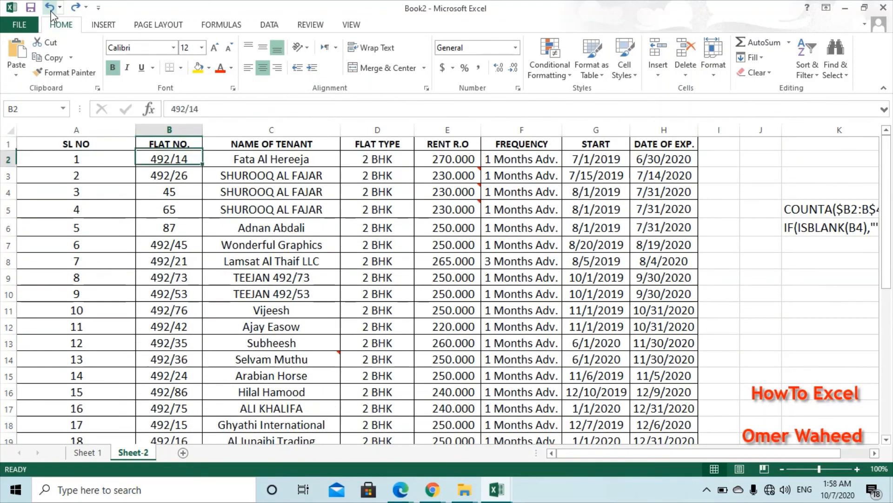
- Examine the serial number formulas in the first rows of the SL NO column
key("Left")
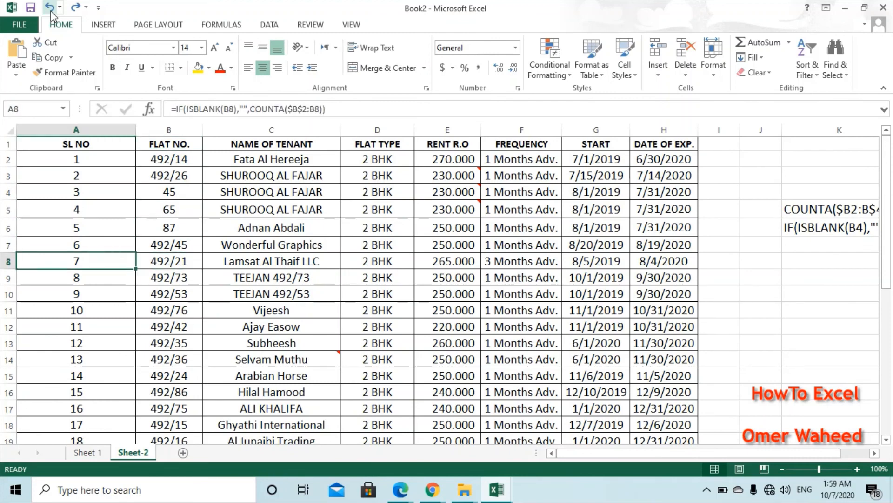
key("Up")
key("Up")
key("Up")
key("Up")
key("Down")
key("Down")
key("Down")
key("Down")
key("Down")
key("Down")
key("Down")
key("Down")
key("Down")
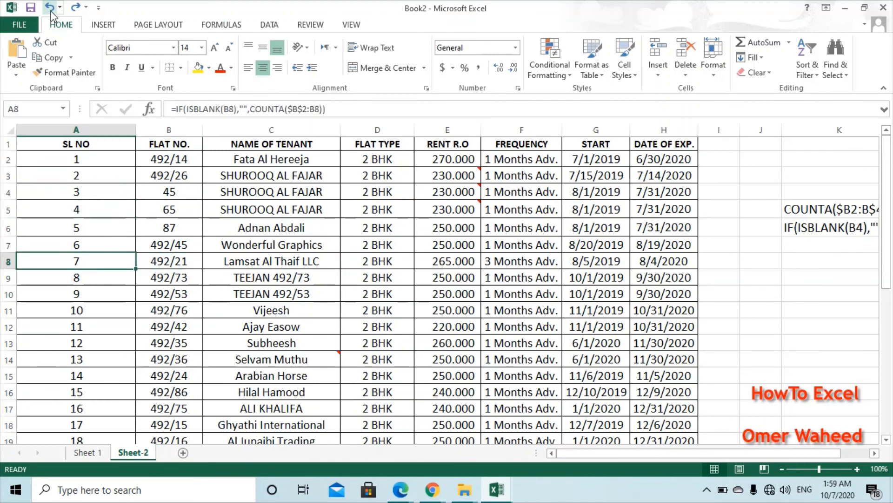